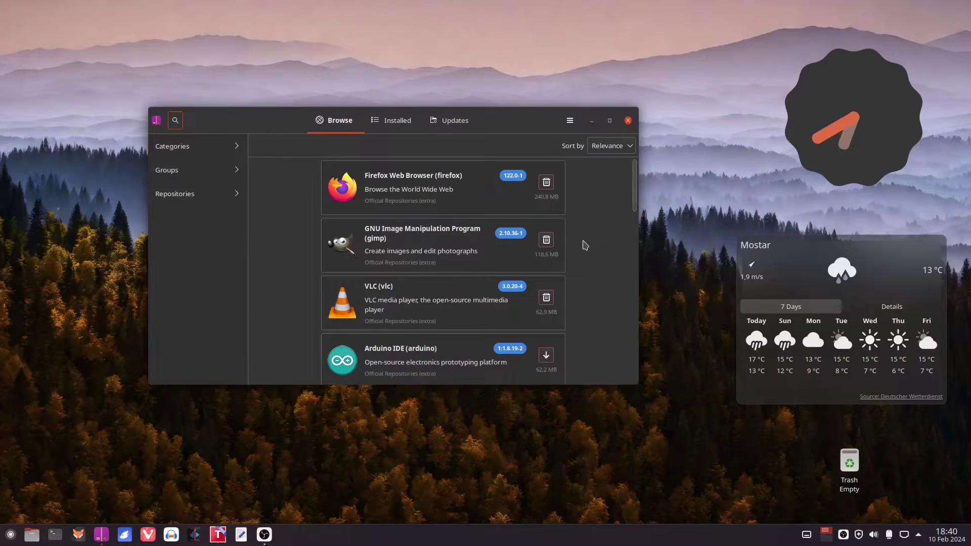
Confirm in Pamac's Updates view that the system is up to date, then close the store.
left_click(452, 121)
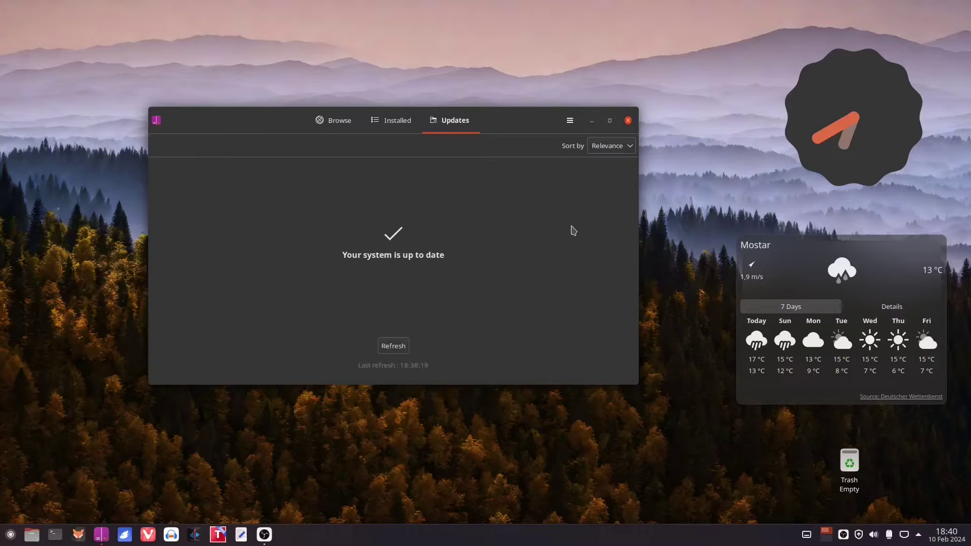
left_click(336, 120)
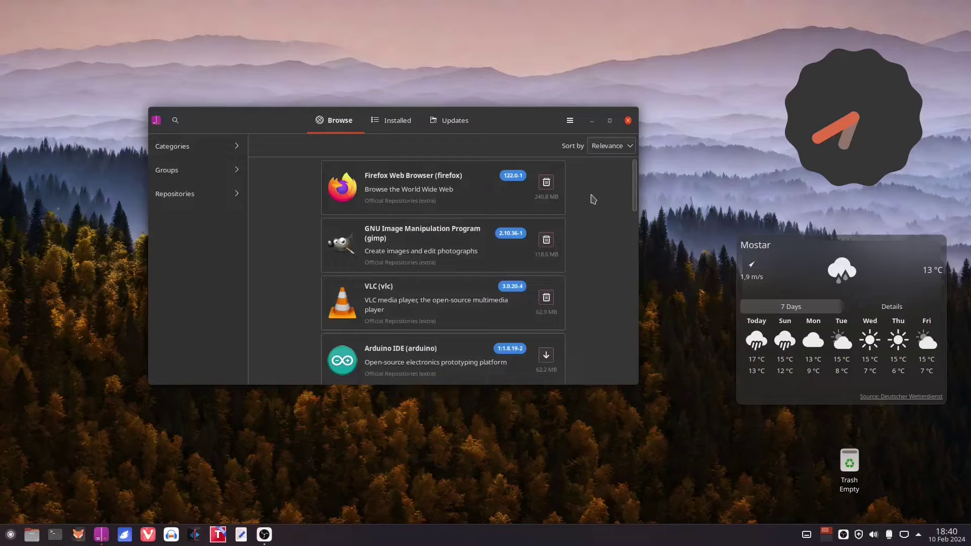
left_click(628, 121)
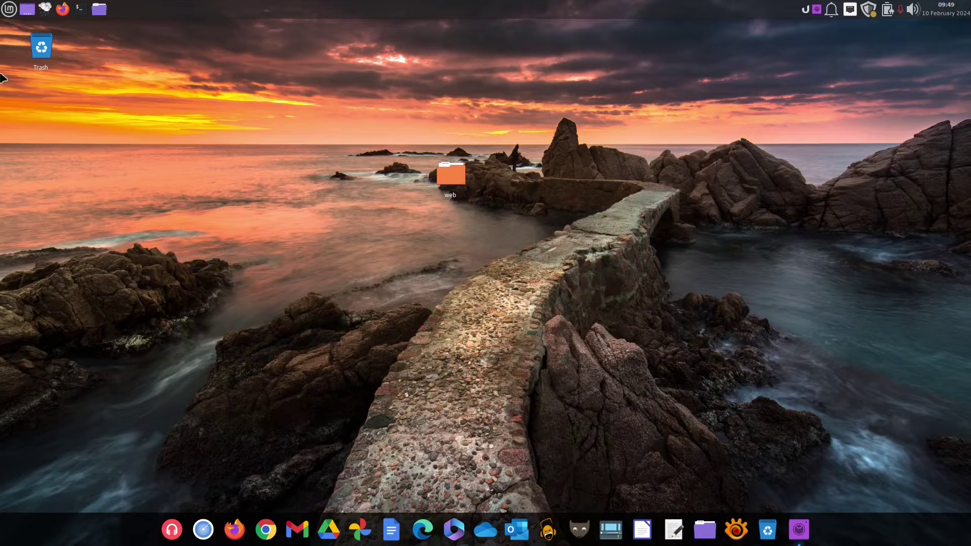
left_click(9, 8)
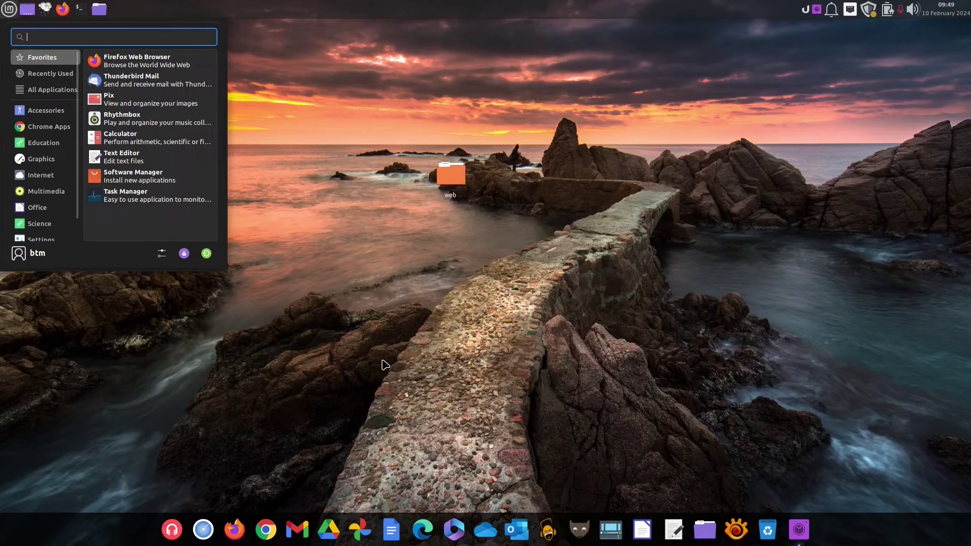
type("hard")
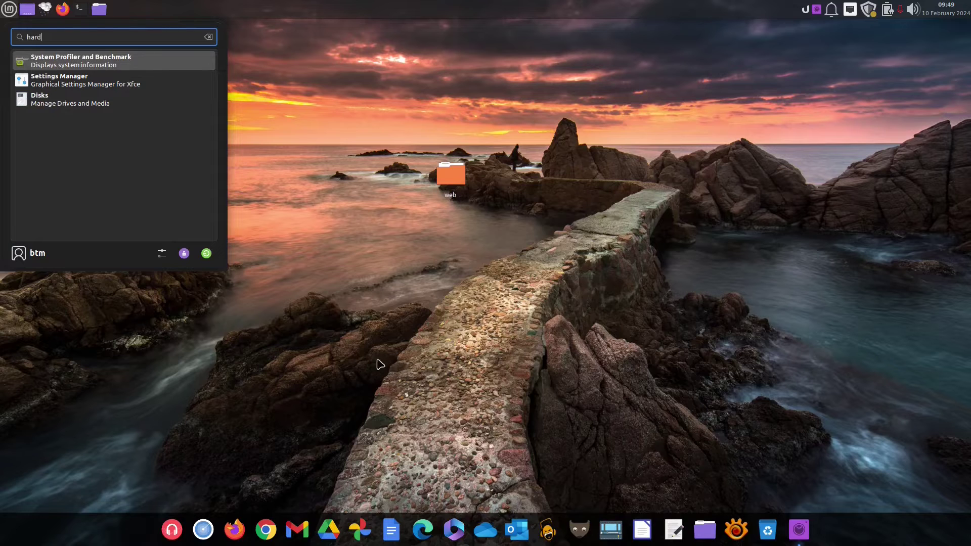
key("Return")
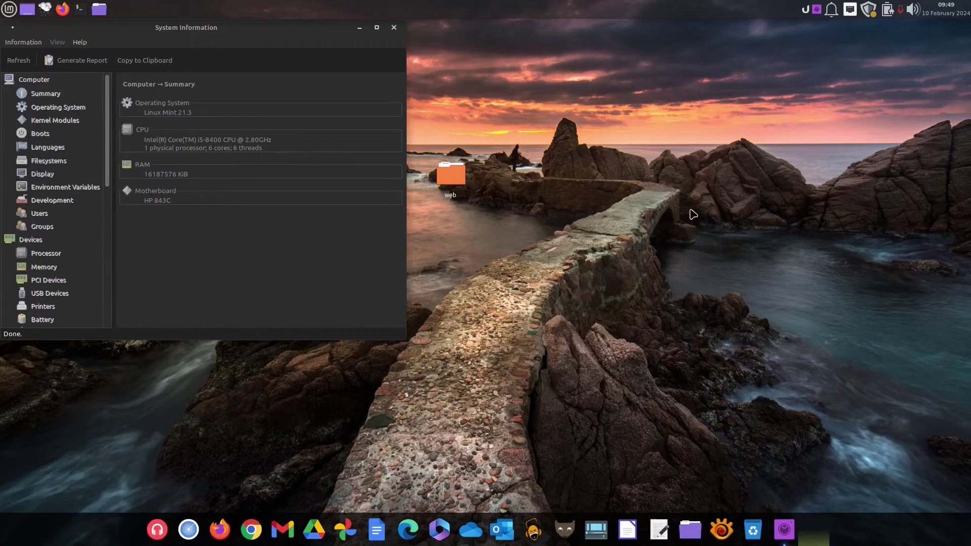
left_click_drag(197, 28, 416, 100)
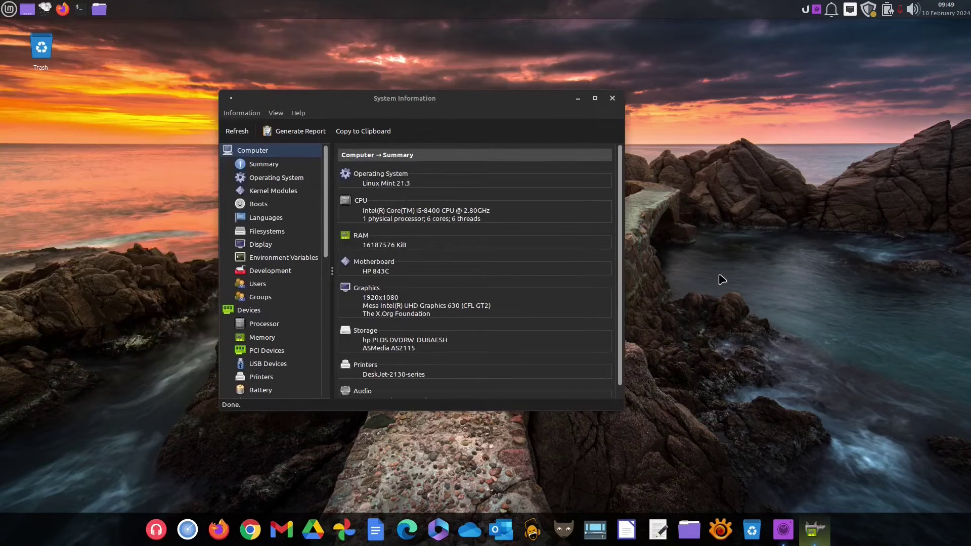
left_click(678, 263)
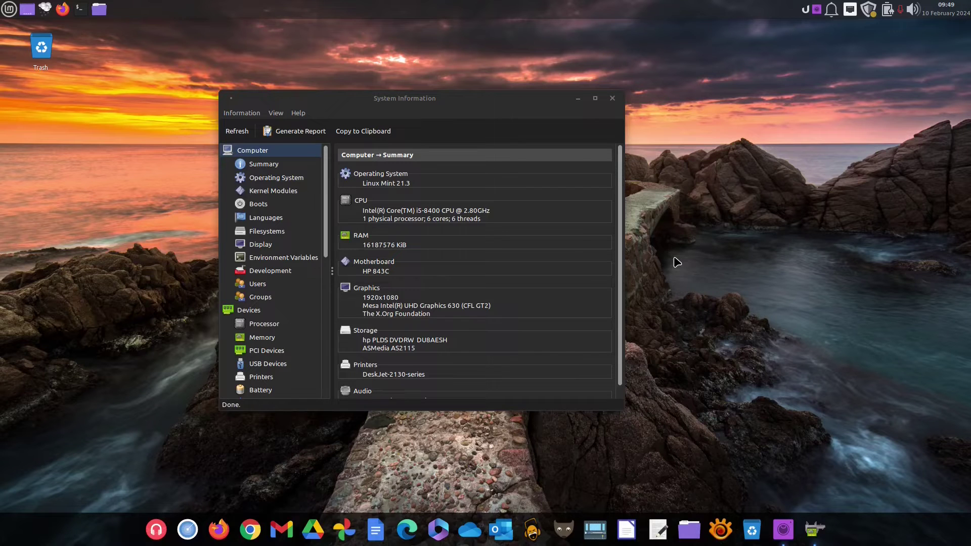
key("alt+F4")
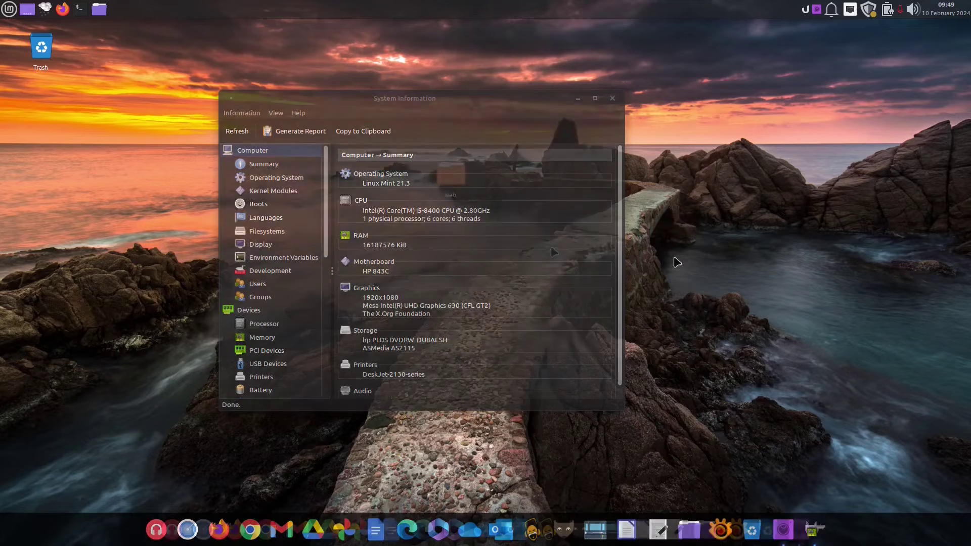
Open Update Manager from the tray and refresh its list of 22 pending updates (468 MB).
left_click(869, 10)
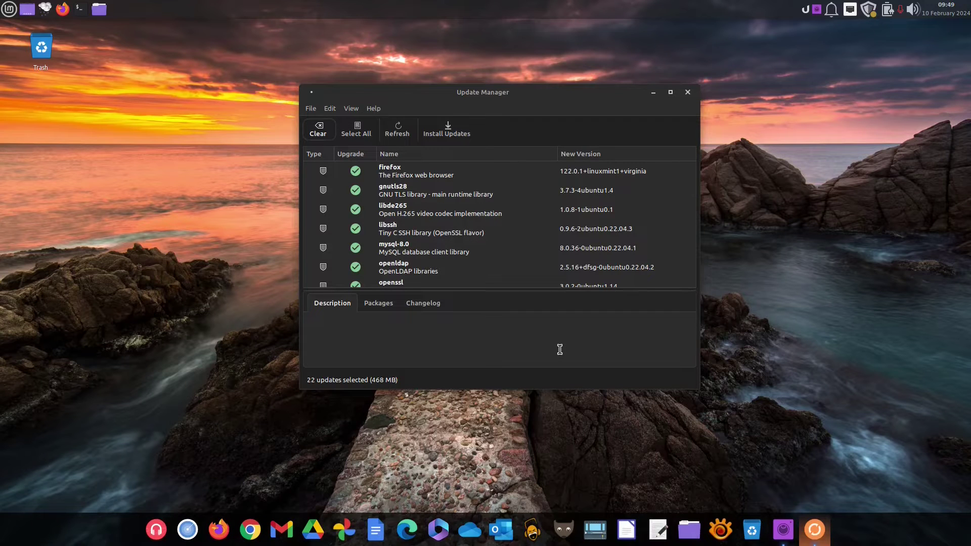
scroll(582, 197, "down", 10)
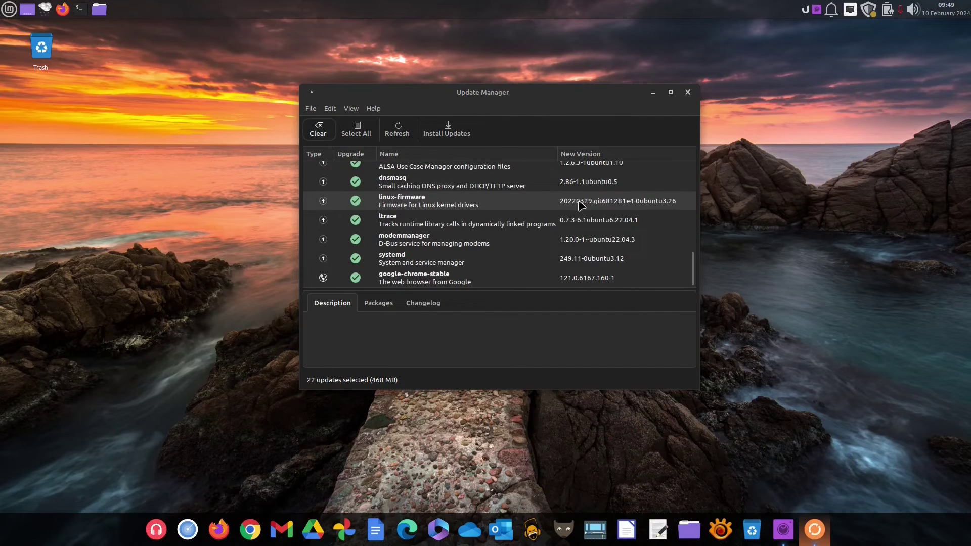
scroll(570, 267, "up", 10)
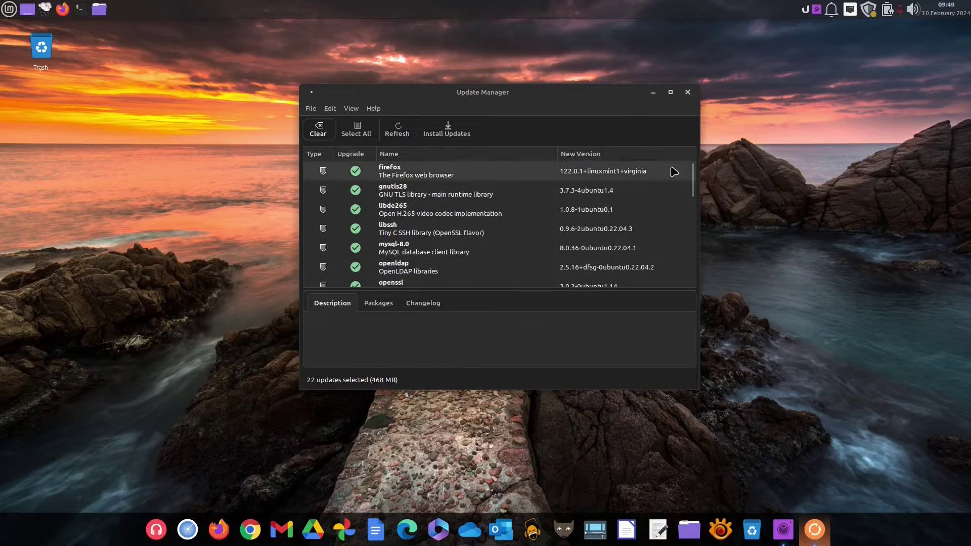
mouse_move(695, 179)
left_mouse_down()
mouse_move(704, 276)
mouse_move(703, 174)
left_mouse_up()
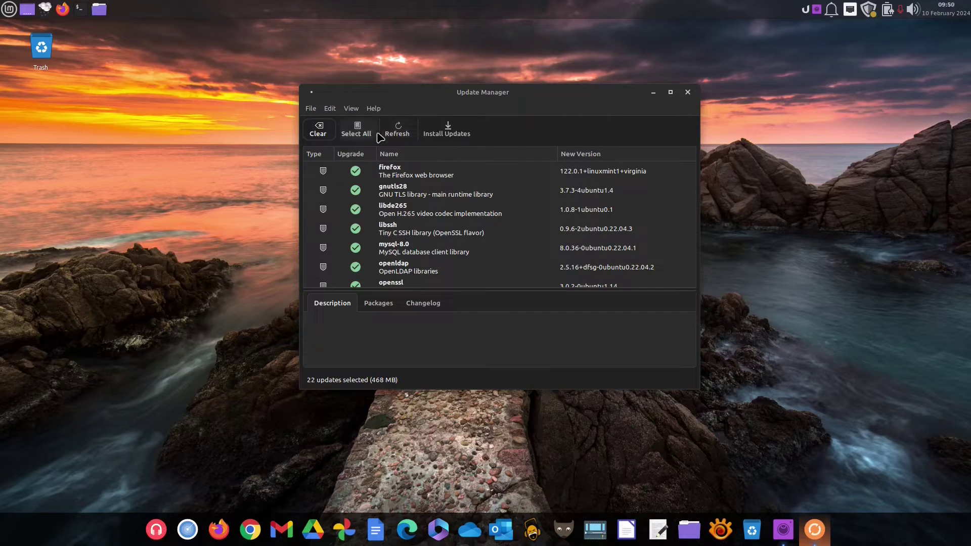
left_click(397, 130)
Open Software Sources from the Edit menu, authenticating with the administrator password.
left_click(351, 108)
mouse_move(330, 109)
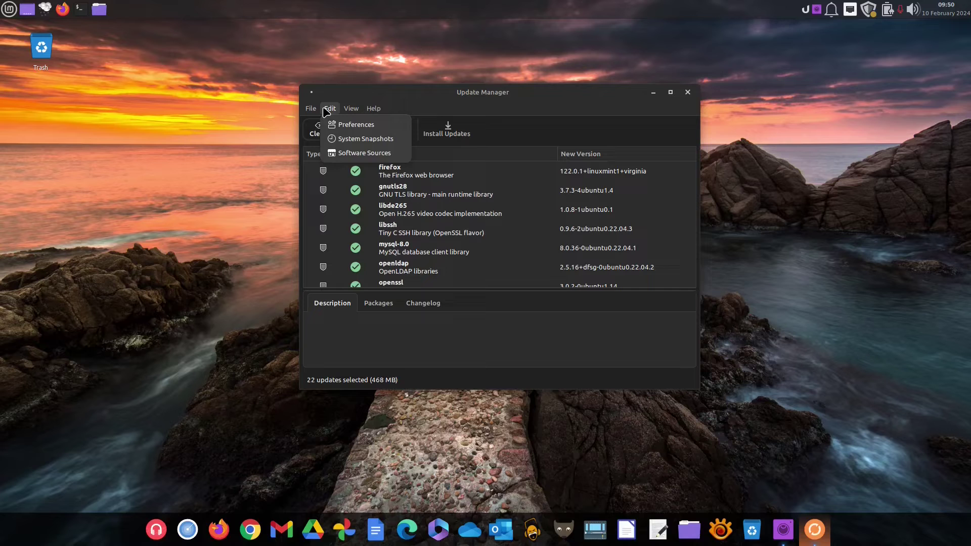
left_click(354, 153)
type("•••••")
key("Return")
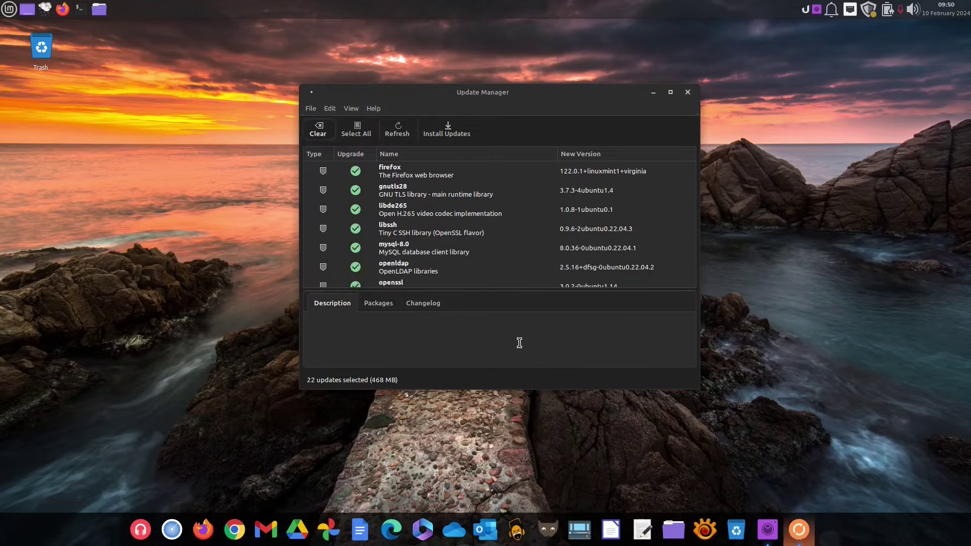
left_click_drag(283, 22, 517, 105)
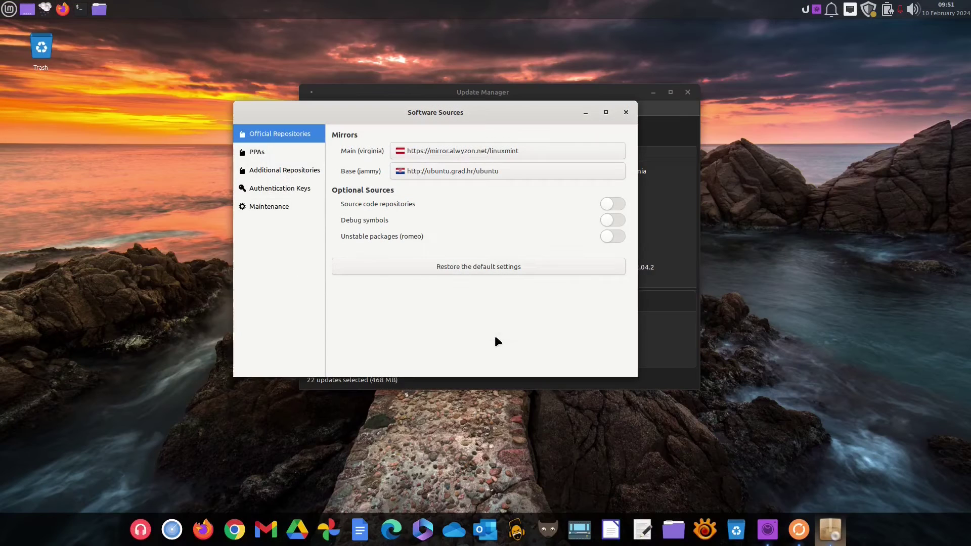
Review the empty PPA list and select the Google / stable entry under Additional Repositories.
left_click(272, 157)
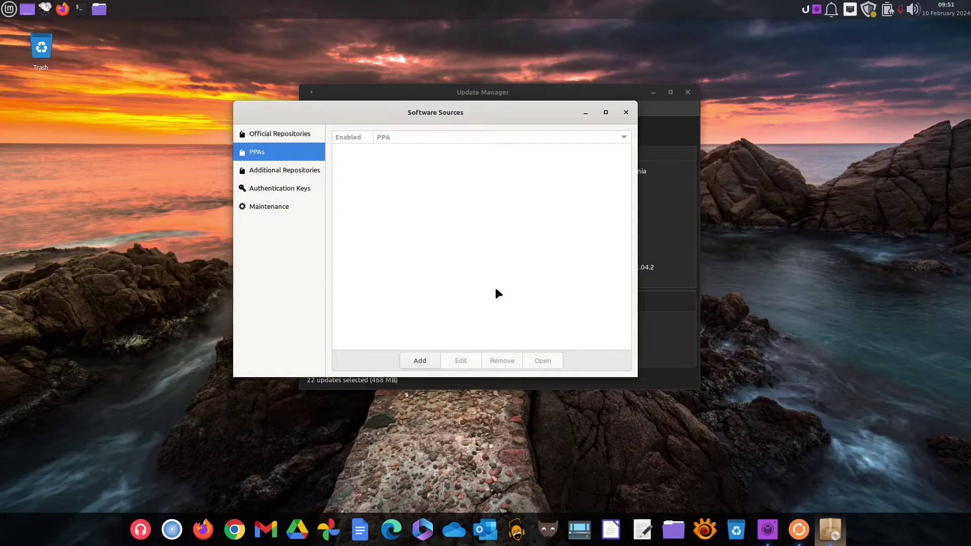
left_click(303, 171)
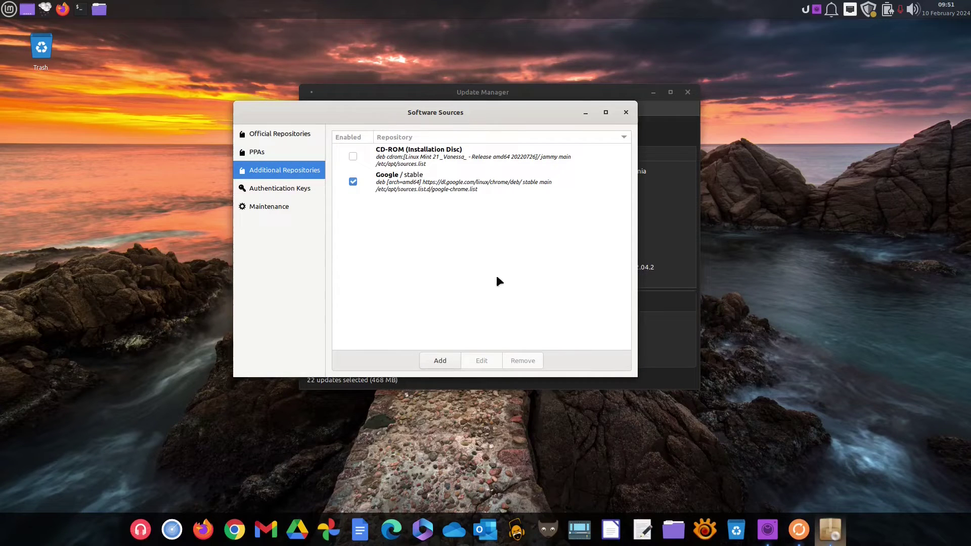
left_click(458, 188)
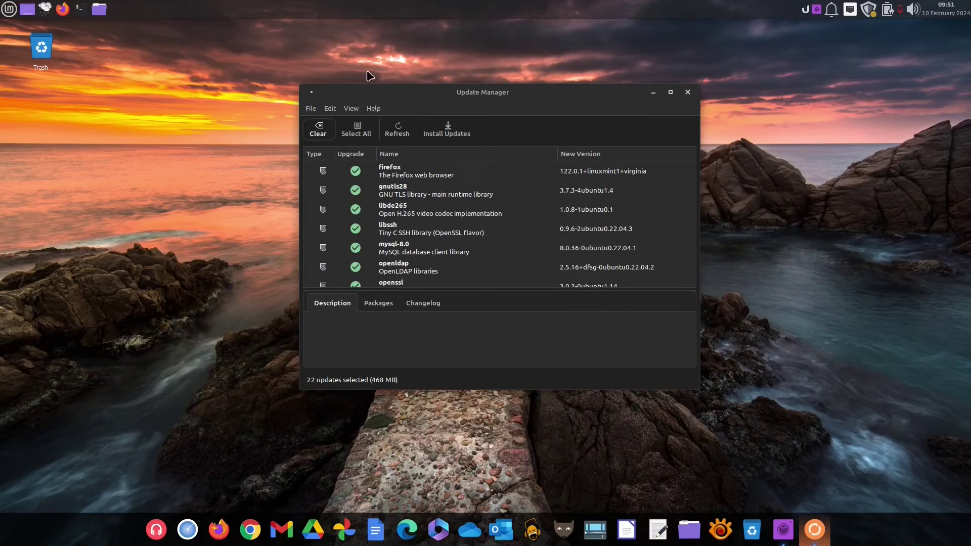
left_click(333, 108)
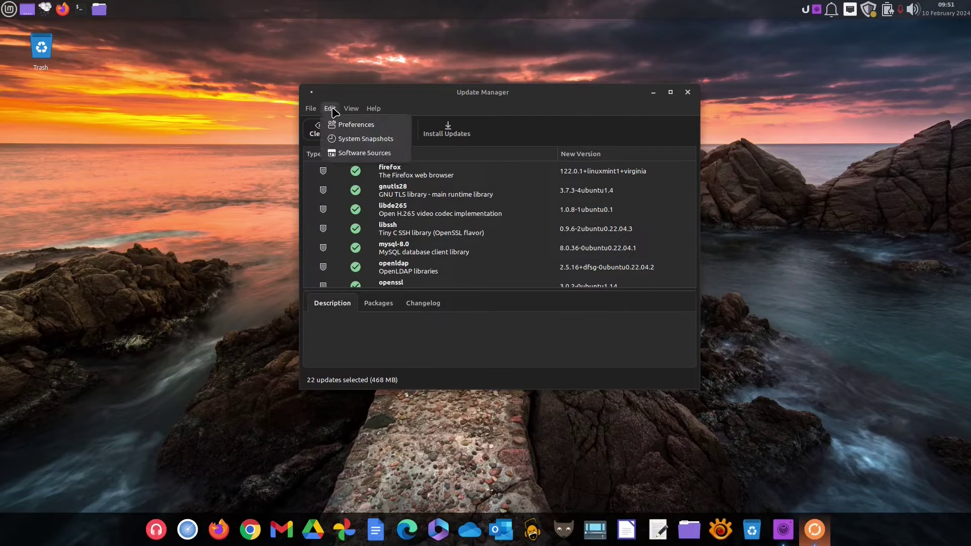
left_click(355, 125)
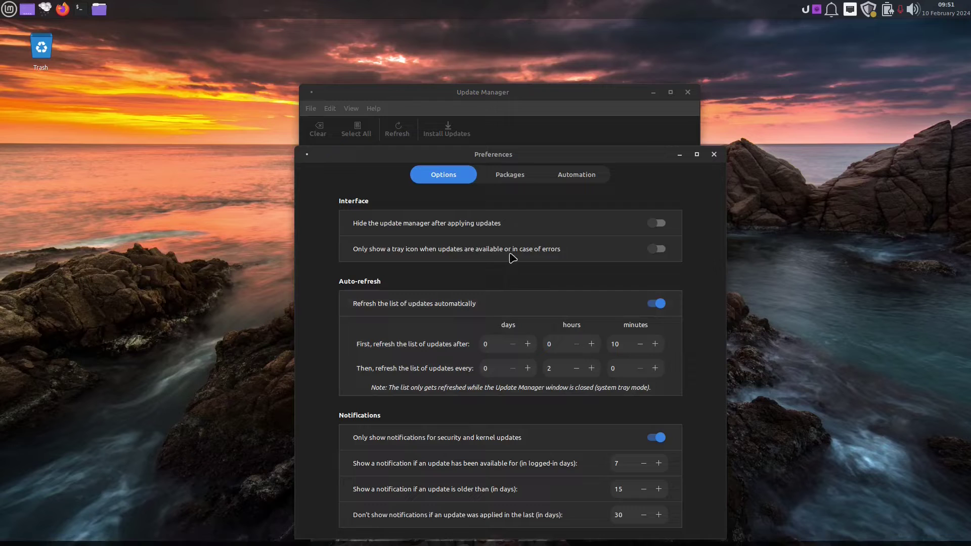
left_click_drag(537, 159, 469, 79)
left_click(508, 96)
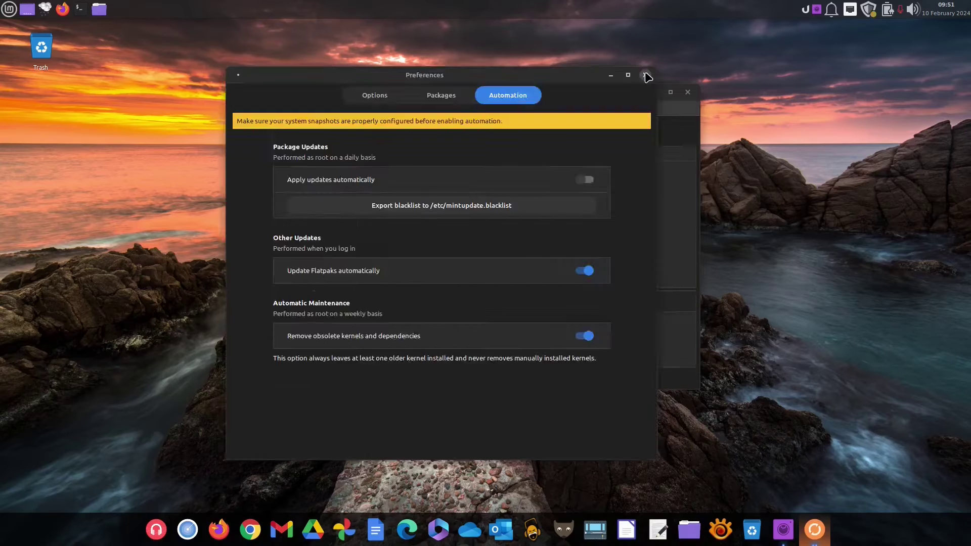
left_click(646, 76)
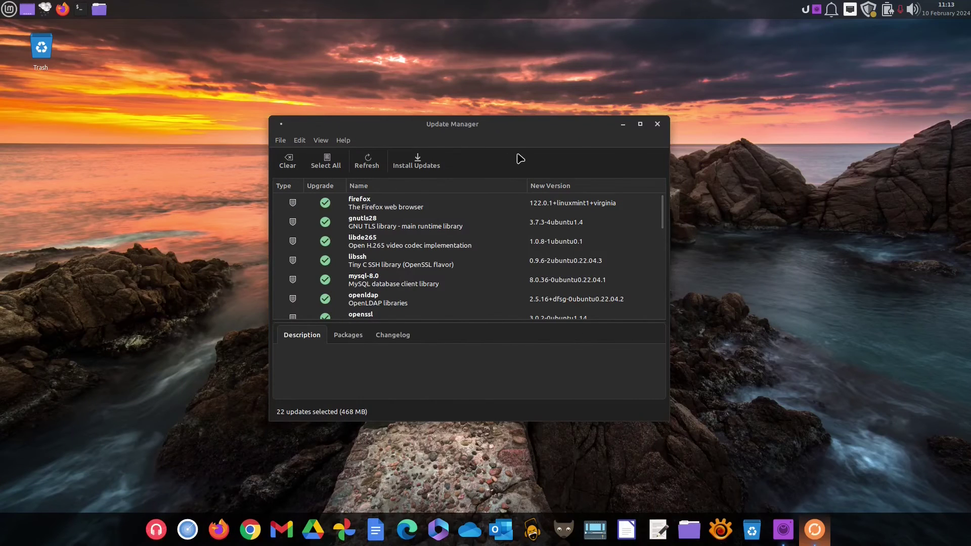
Install the 22 selected updates, accepting the extra kernel packages and authenticating with the password.
left_click(418, 161)
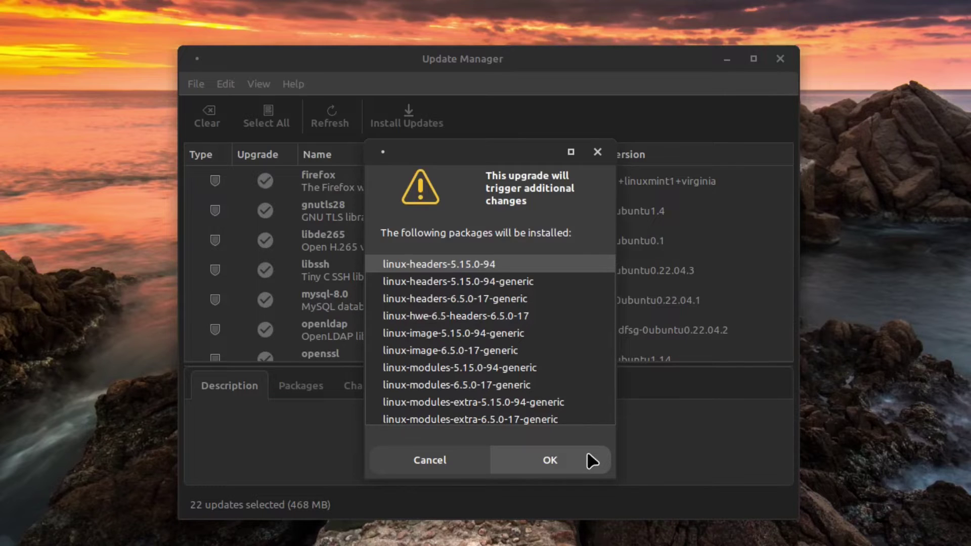
left_click(588, 454)
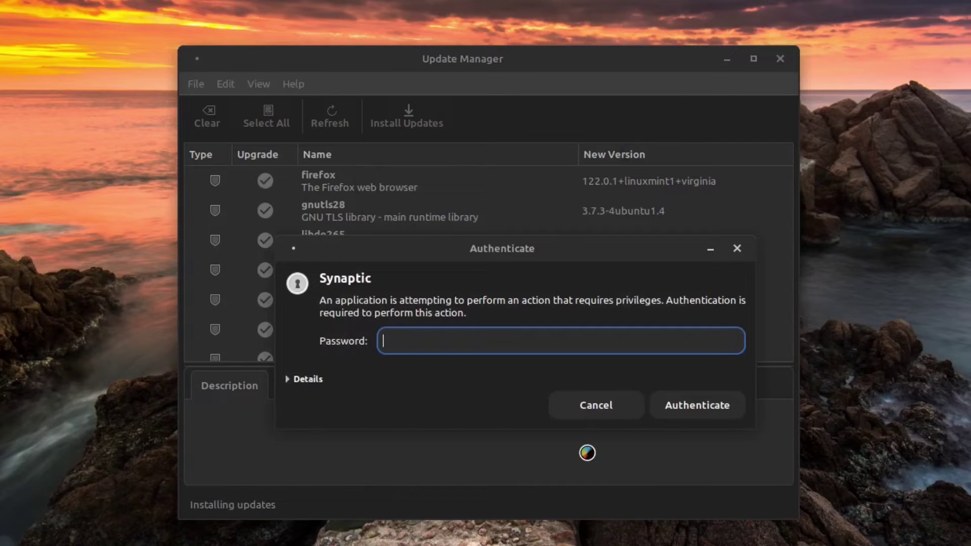
type("********")
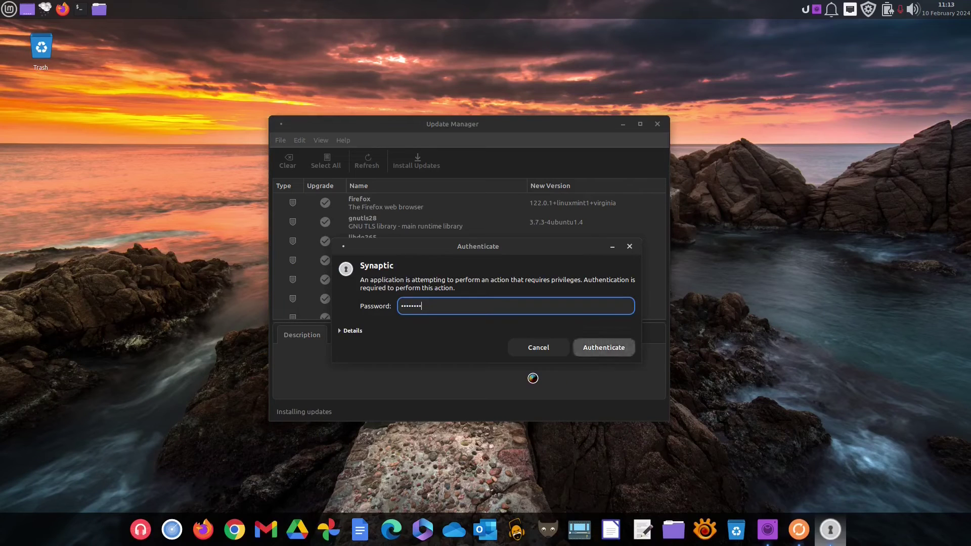
key("Return")
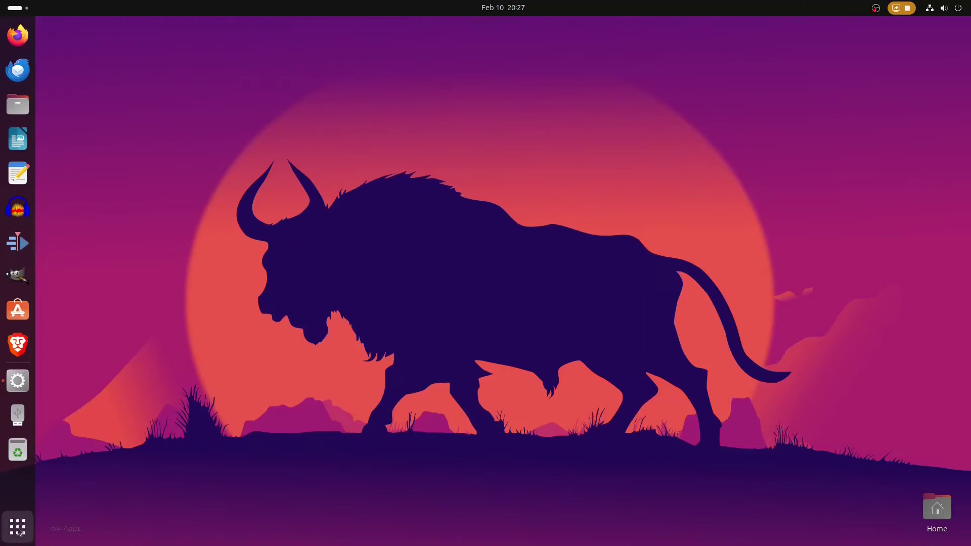
Check the system's About details in Settings, then close Settings.
left_click(18, 528)
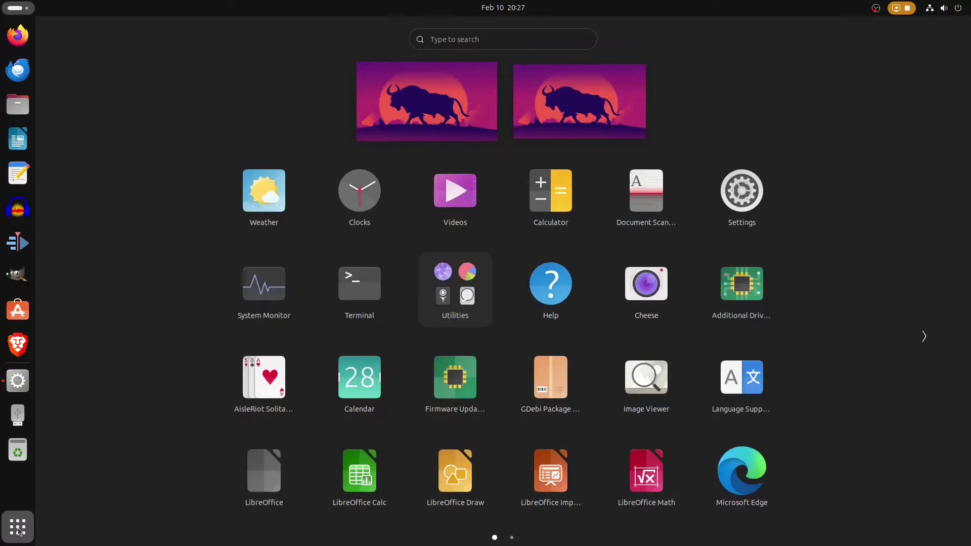
left_click(741, 191)
left_click_drag(386, 36, 563, 107)
key("ctrl+q")
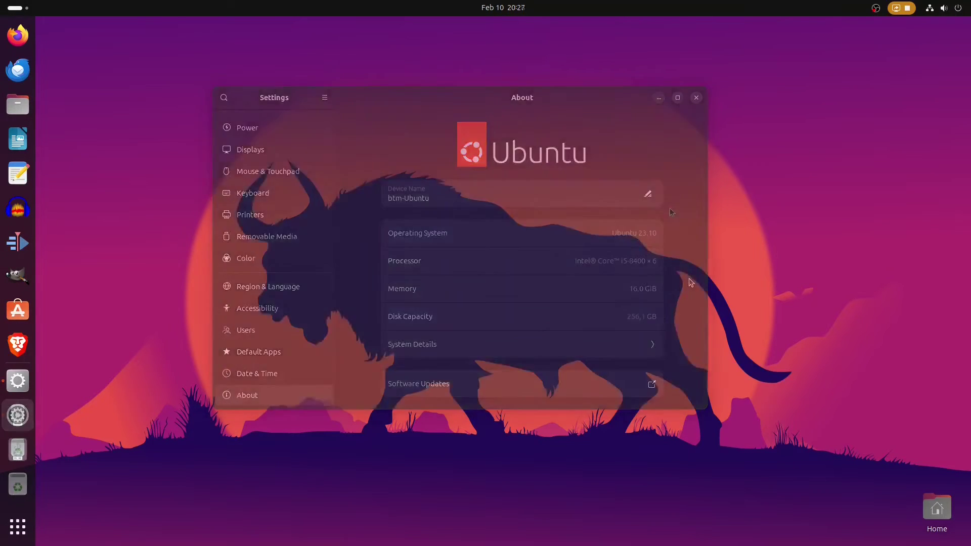
Launch Software Updater from the second page of the app grid.
left_click(12, 535)
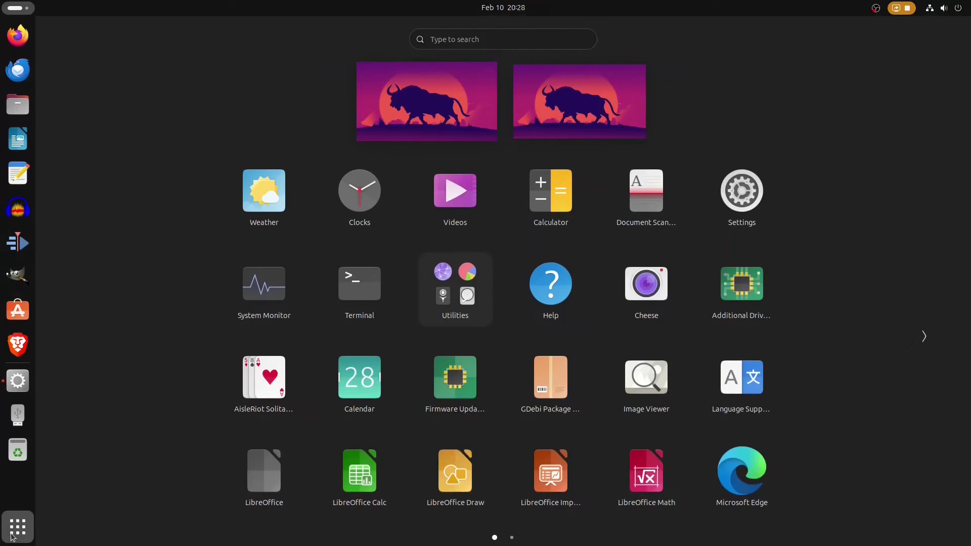
scroll(894, 269, "down", 1)
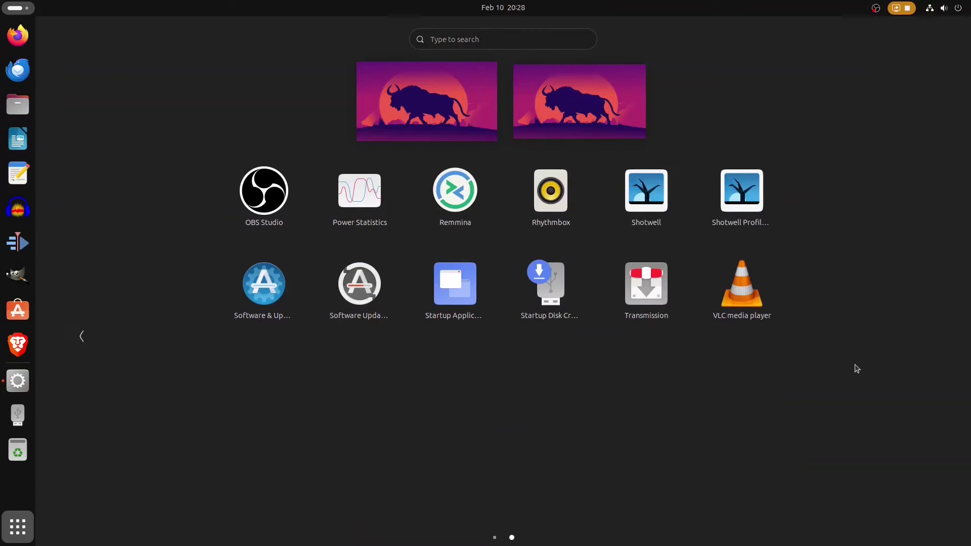
left_click(359, 284)
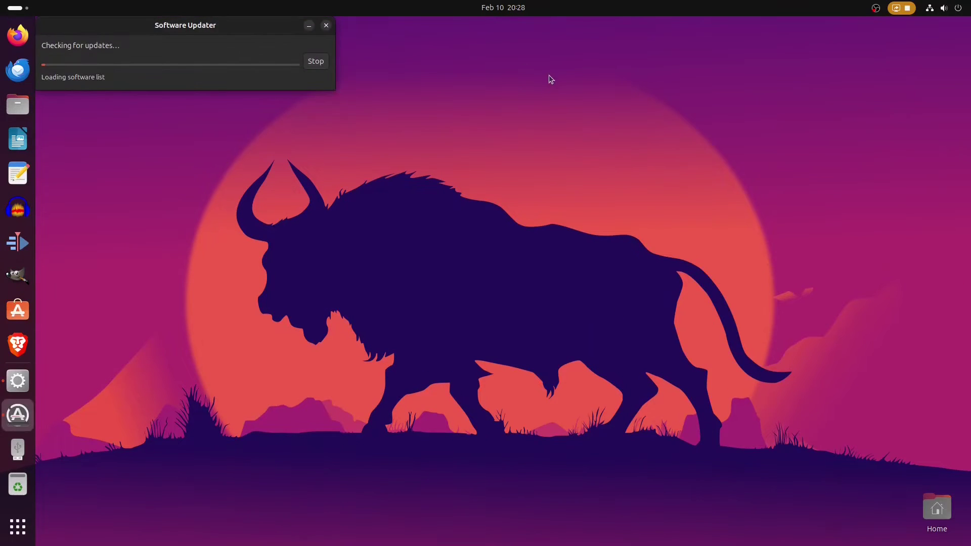
Install the security, Google Chrome and Microsoft Edge updates, authorising with the password.
left_click_drag(239, 28, 592, 206)
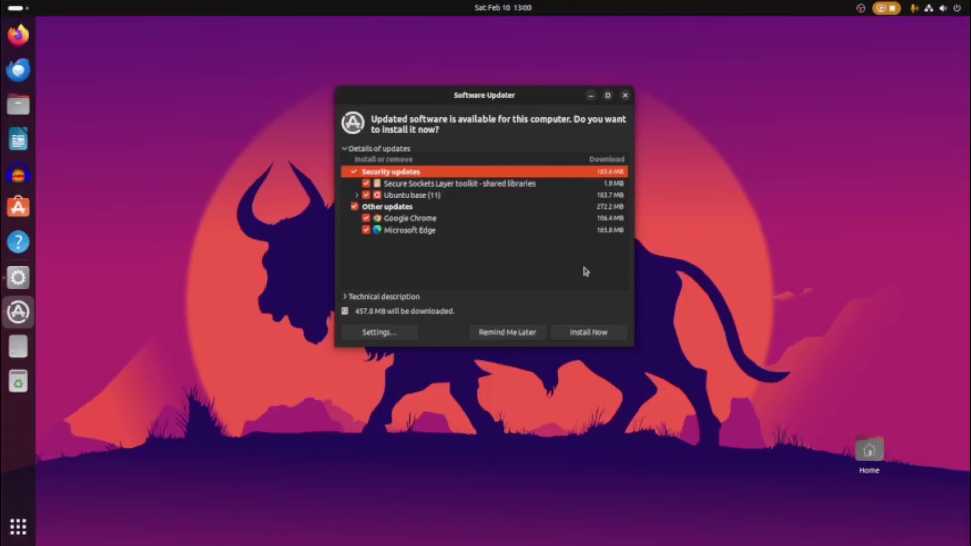
left_click(590, 334)
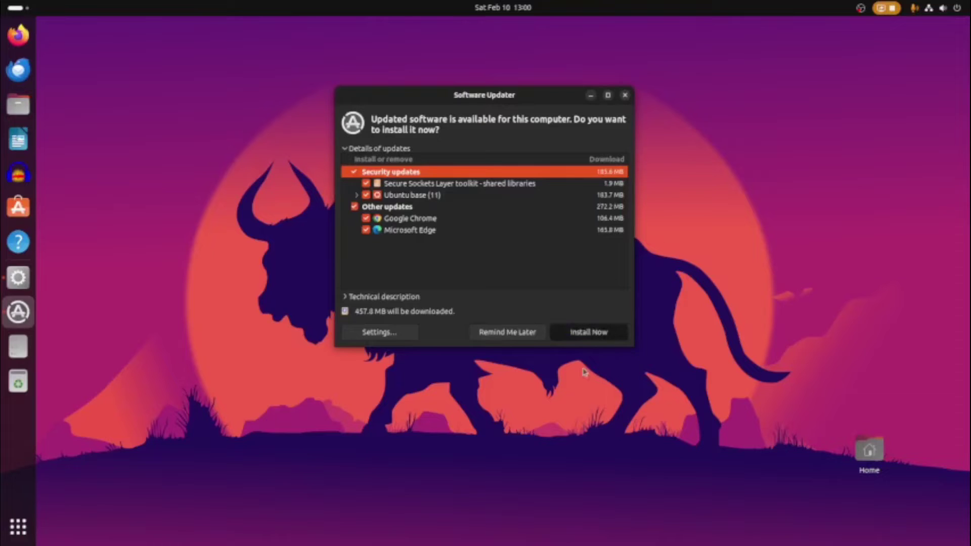
left_click(590, 336)
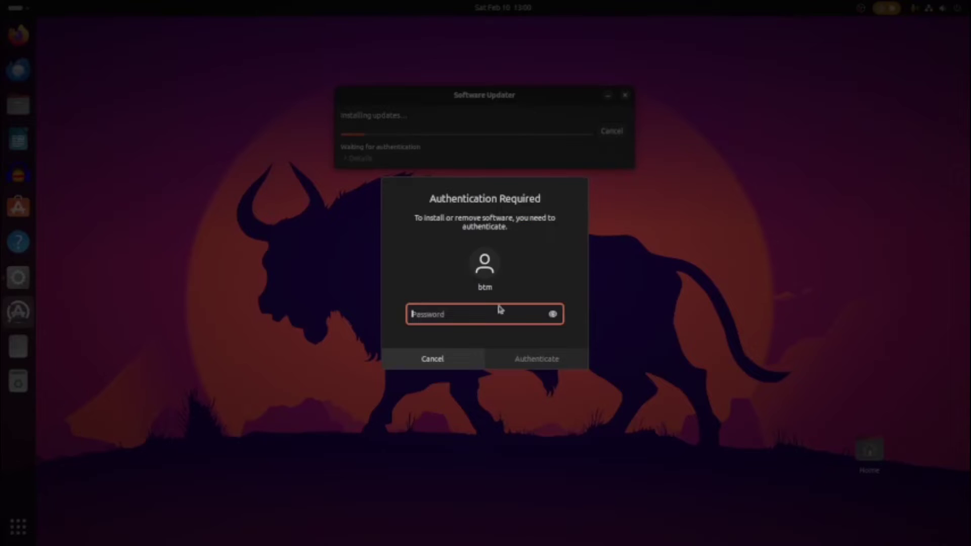
type("****")
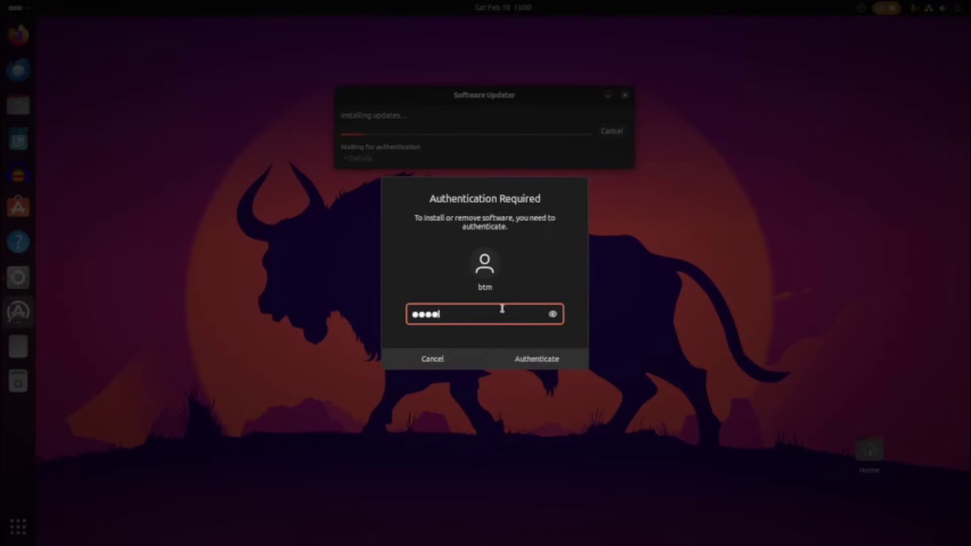
left_click(546, 357)
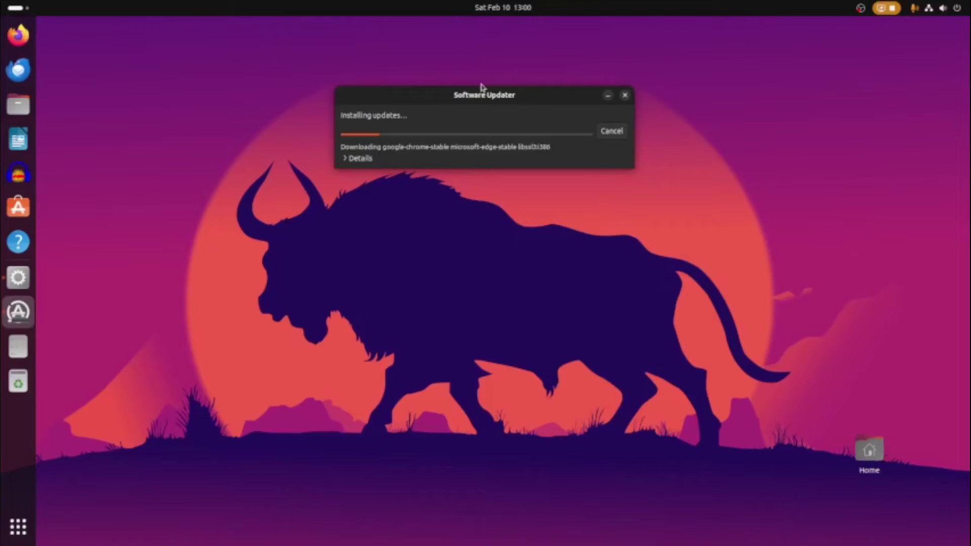
left_click_drag(486, 95, 500, 109)
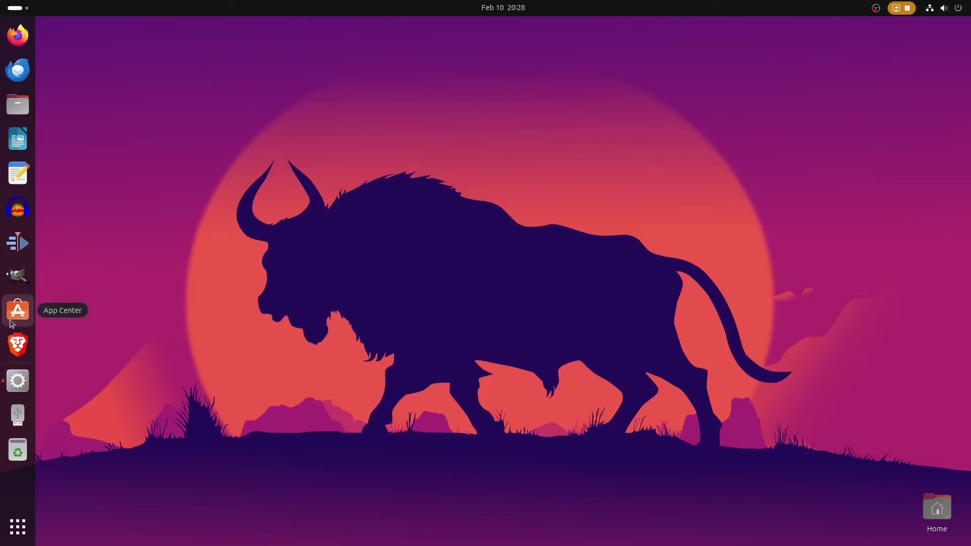
Update Firefox via App Center's Manage page with Update all, authorising with the password.
left_click(12, 322)
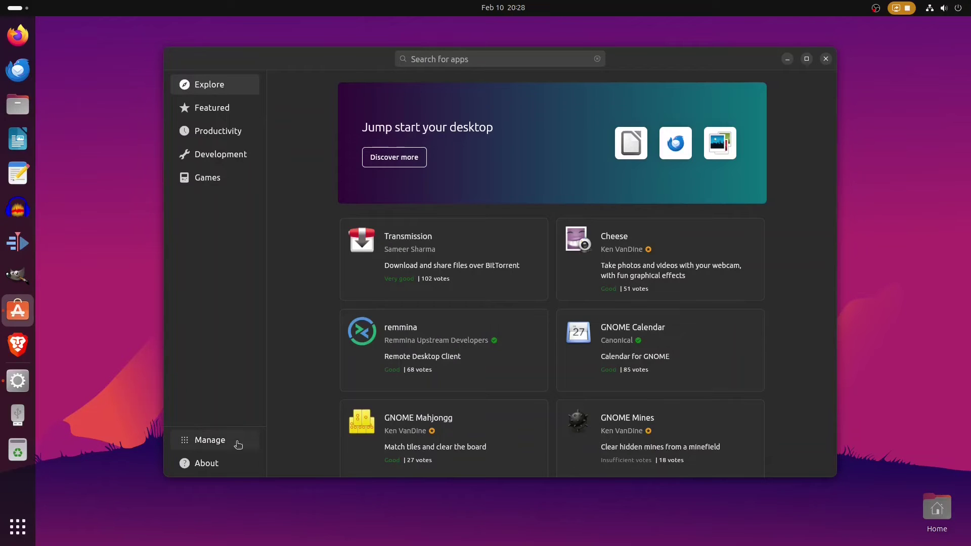
left_click(114, 511)
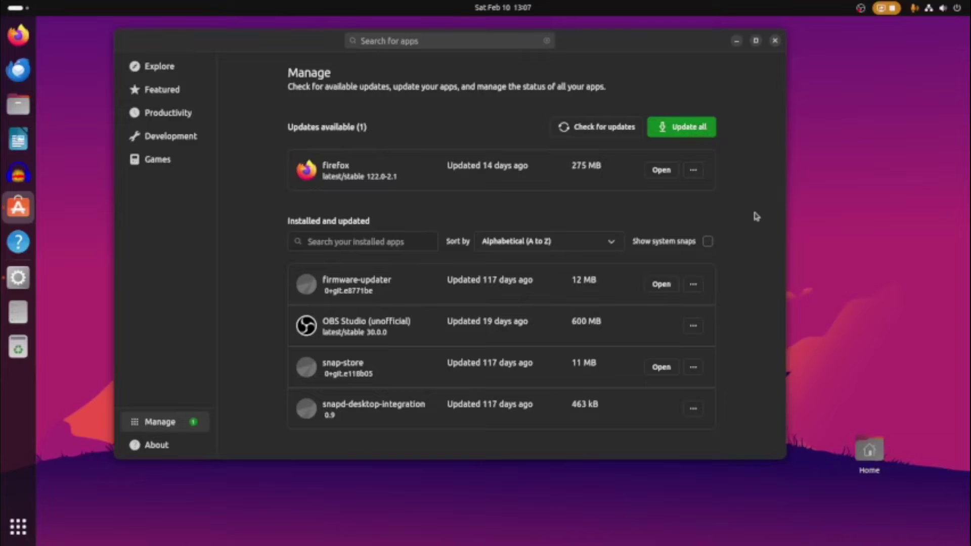
left_click(694, 134)
type("••")
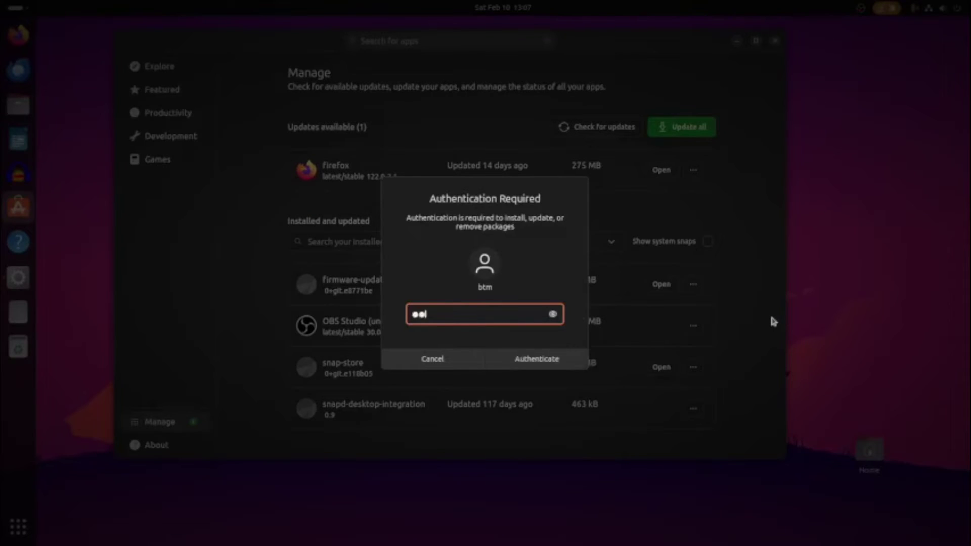
type("•••")
left_click(582, 366)
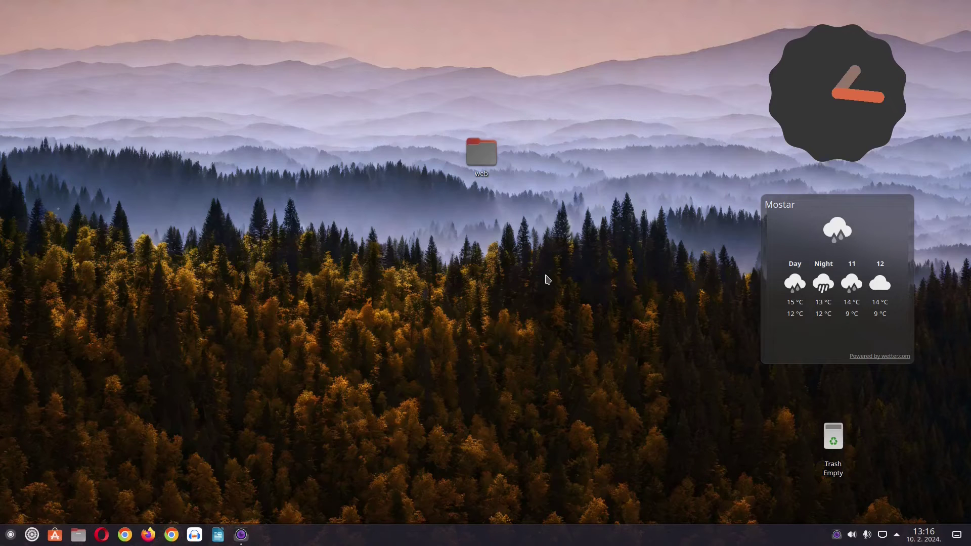
Launch Discover from the application launcher and apply all seven addon updates with Update All.
left_click(11, 535)
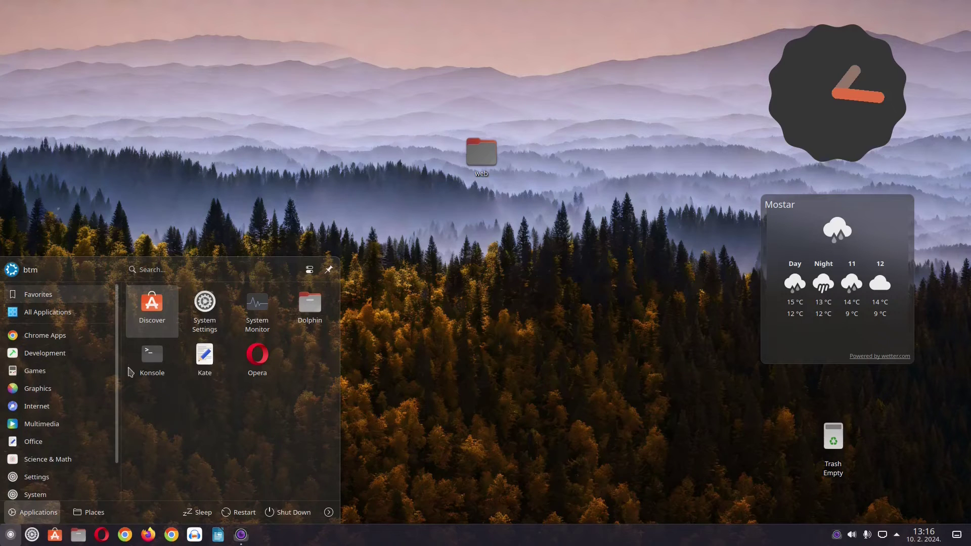
left_click_drag(152, 311, 586, 300)
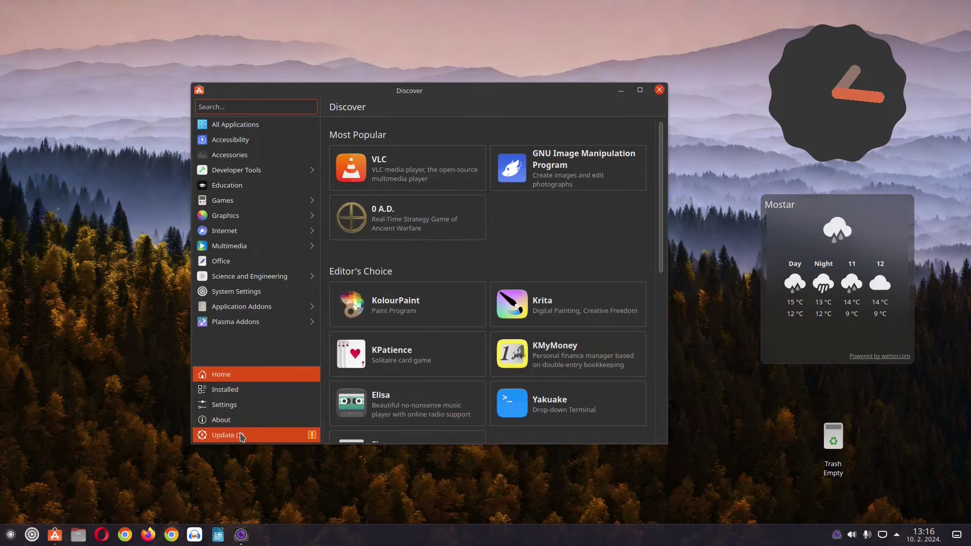
left_click(238, 436)
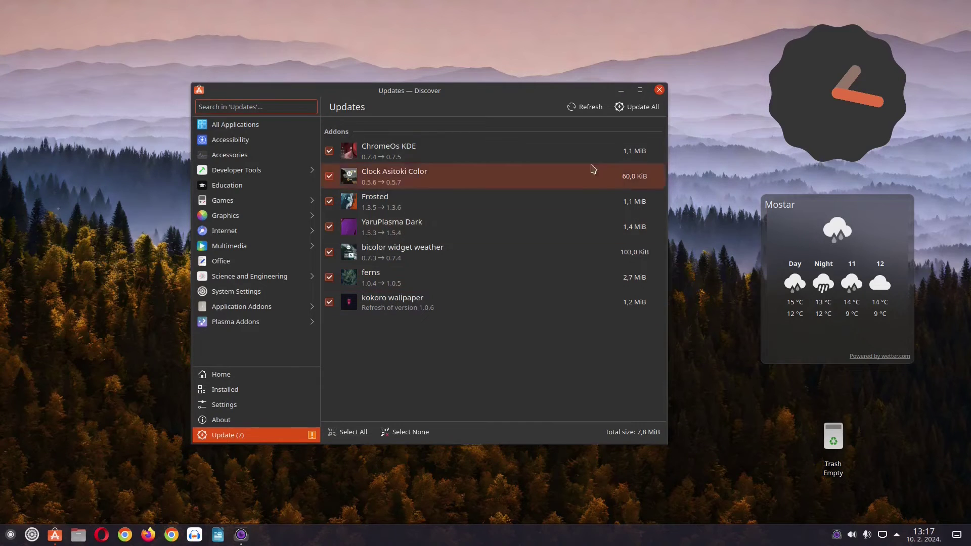
left_click(640, 110)
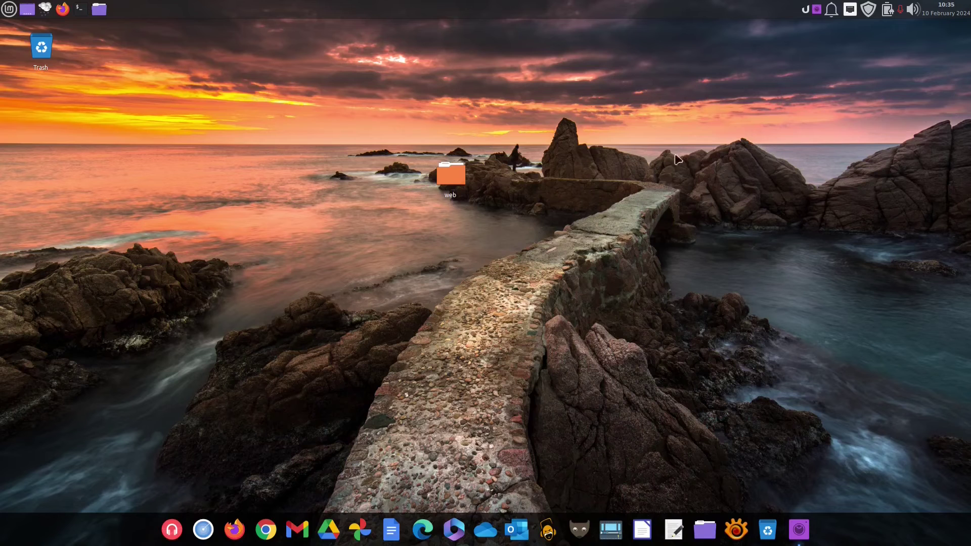
Open Update Manager from the tray and refresh to confirm 'Your system is up to date'.
left_click(868, 8)
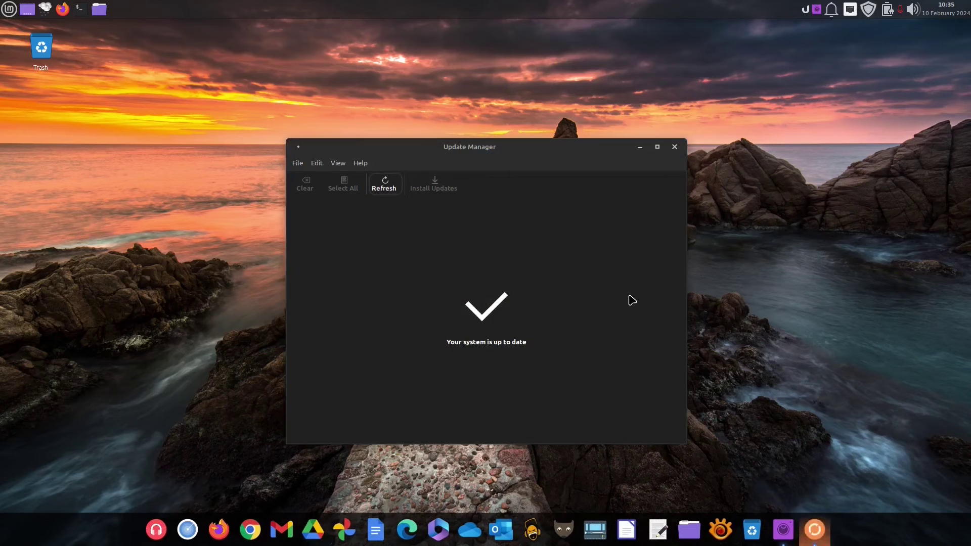
left_click(385, 184)
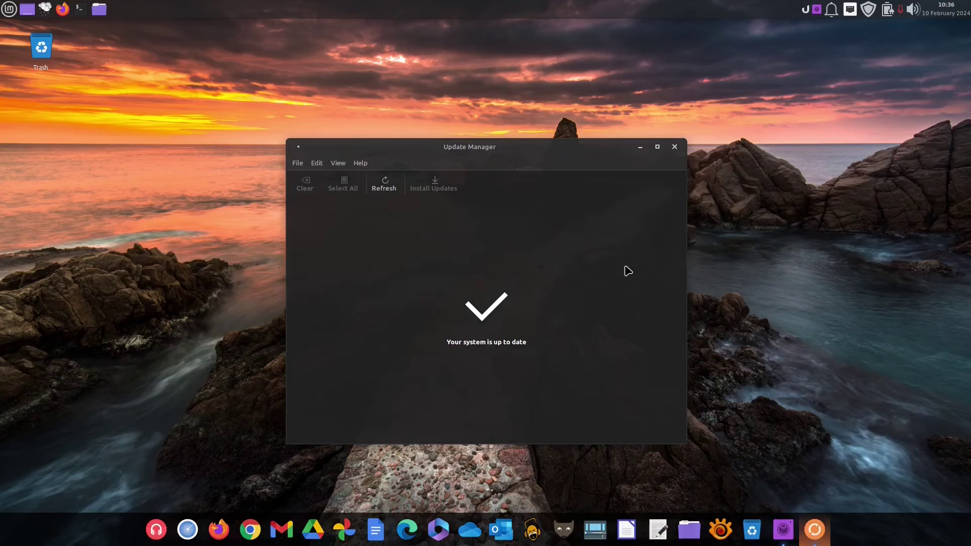
Close Update Manager and launch Xfce Terminal by searching 'terminal' in the launcher.
key("alt+F4")
key("ctrl+space")
type("terminal")
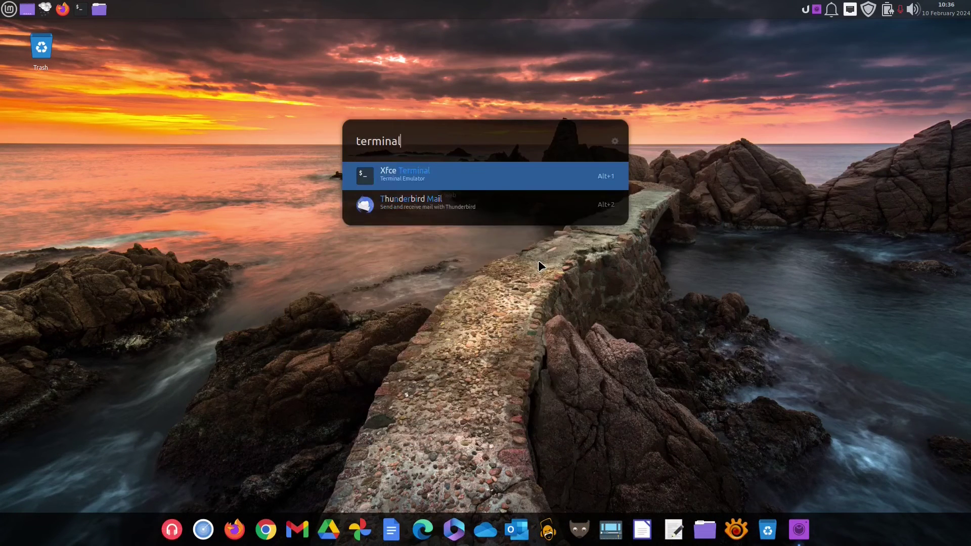
key("Return")
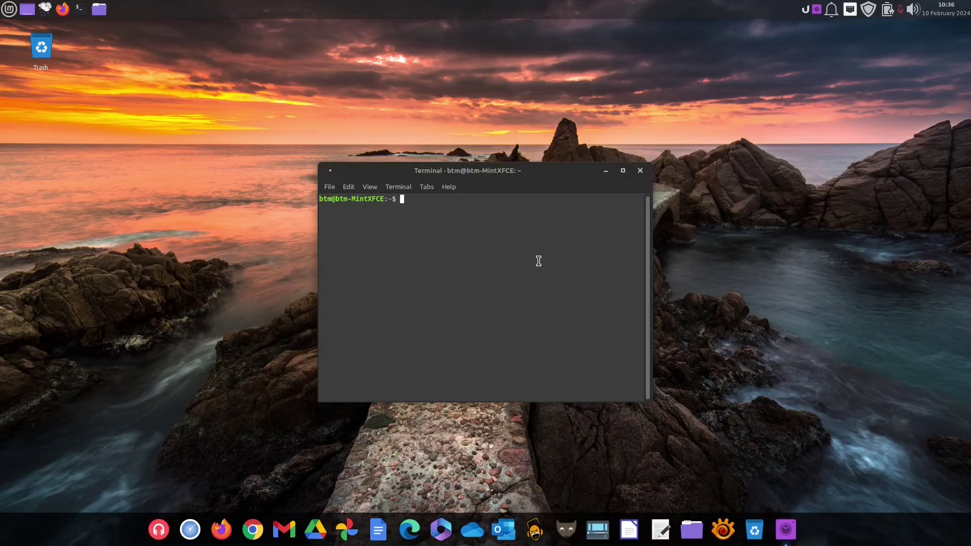
Run 'sudo apt update' with the password, then 'sudo apt upgrade', leaving open-vm-tools kept back.
type("su")
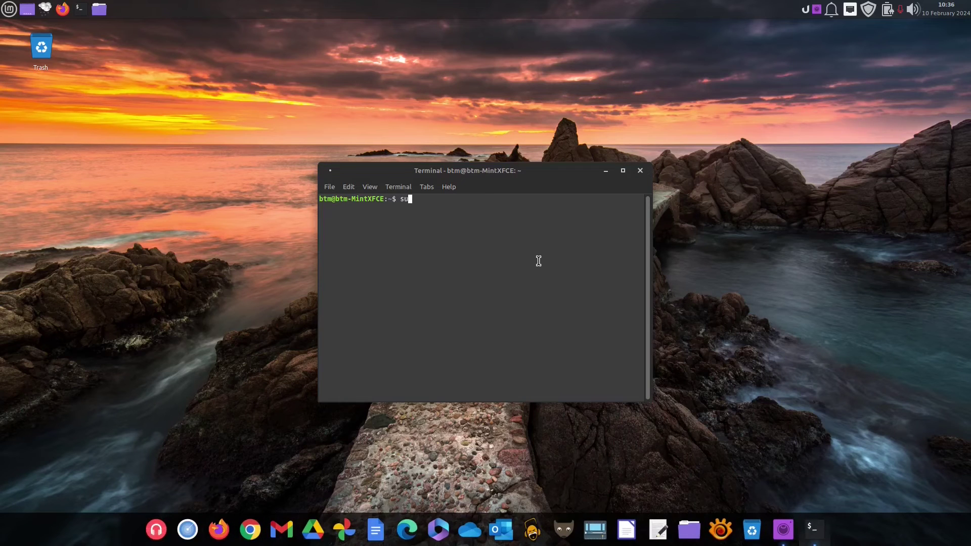
type("do apt update")
key("Return")
type("********")
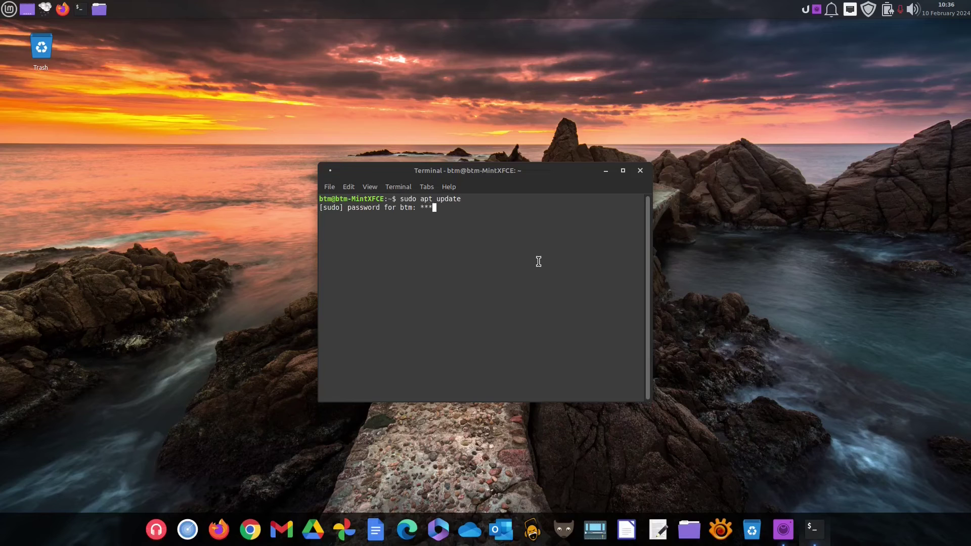
key("Return")
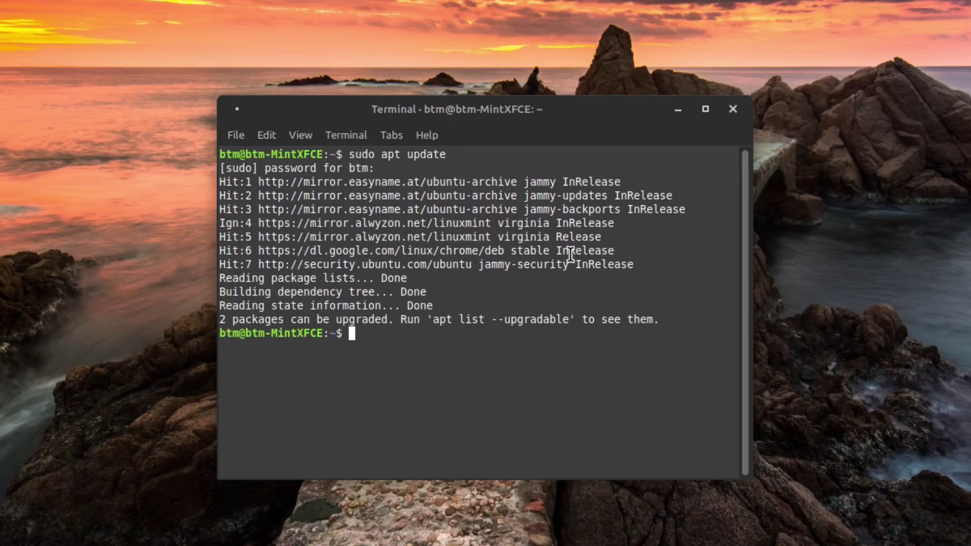
type("sudo apt up")
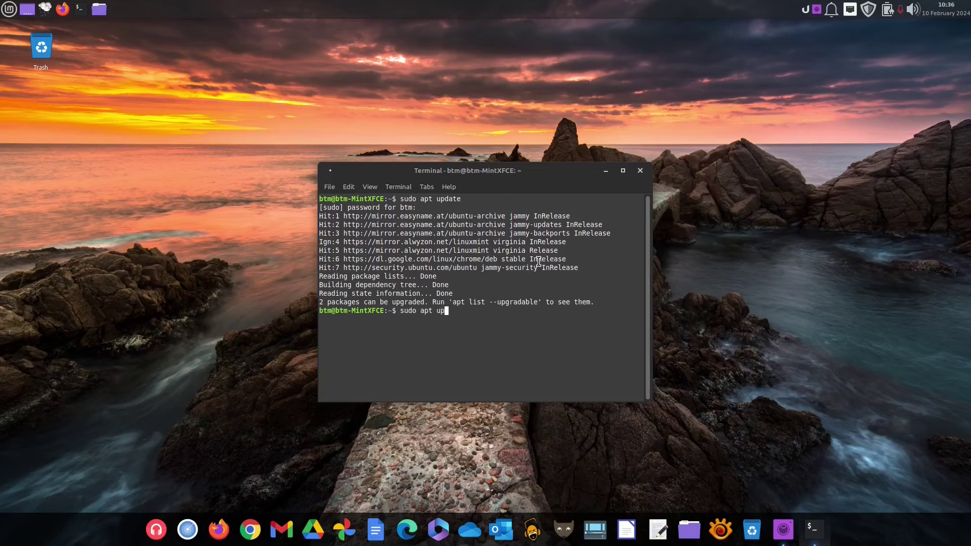
type("grade")
key("Return")
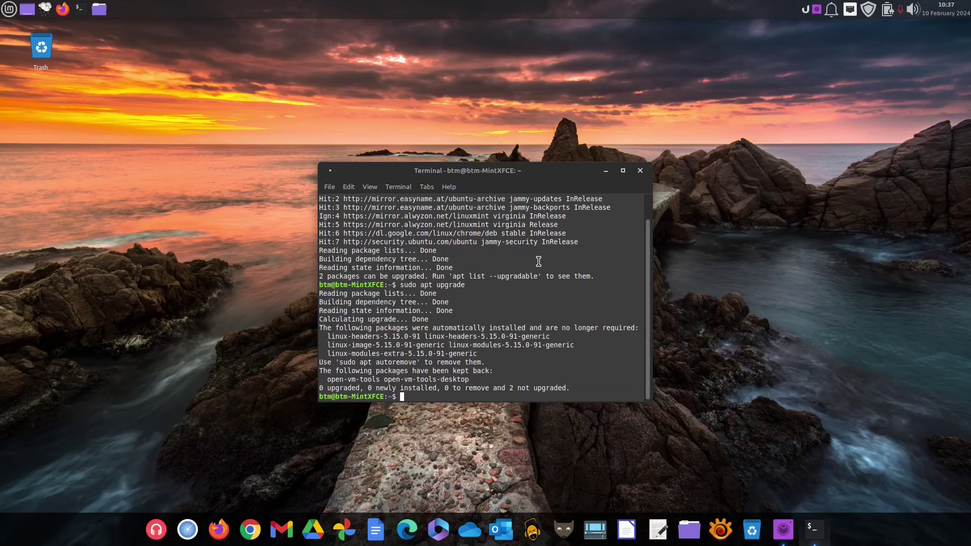
Install the kept-back open-vm-tools packages with sudo apt install and their copied names.
left_click_drag(327, 379, 472, 380)
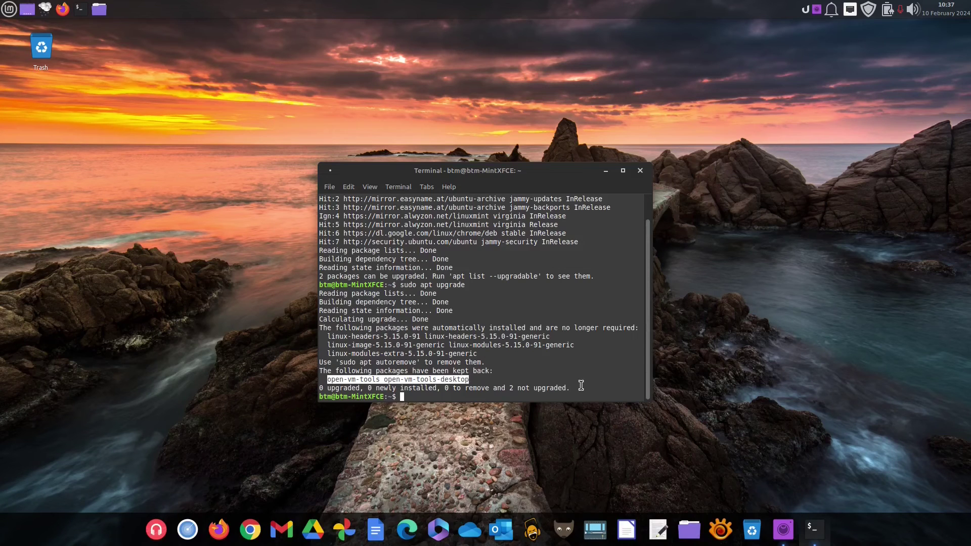
left_click(582, 386)
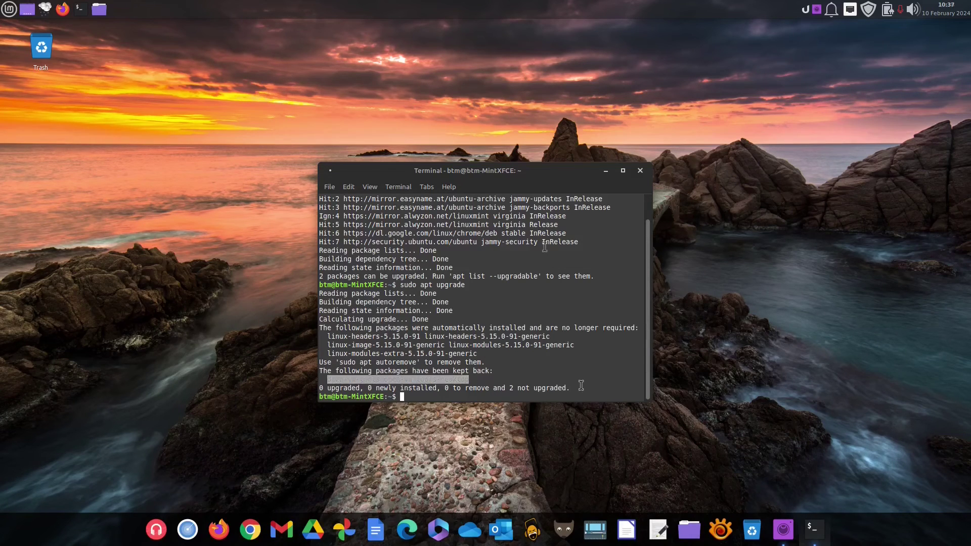
left_click_drag(327, 377, 469, 379)
key("ctrl+c")
right_click(469, 379)
left_click(413, 456)
left_click(411, 397)
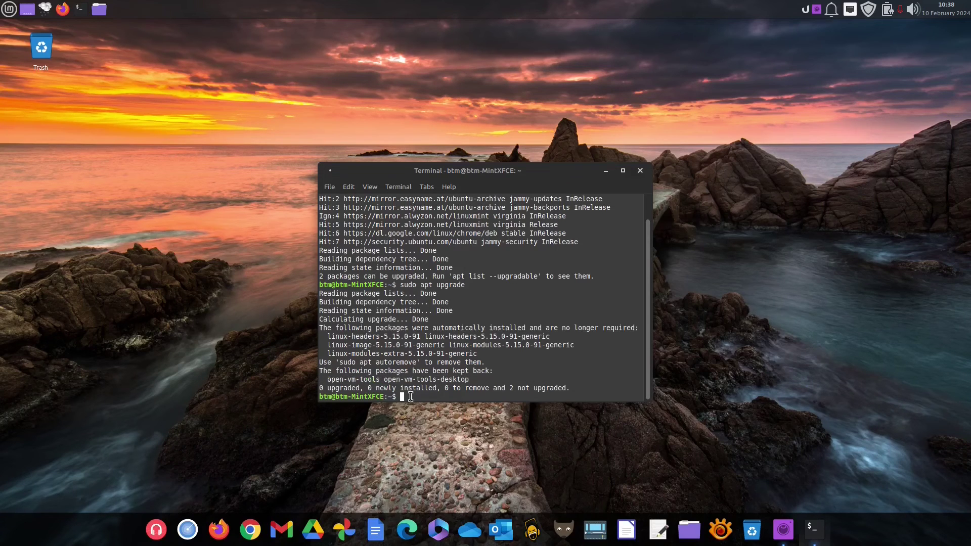
type("sudo apt install")
right_click(531, 397)
left_click(551, 251)
key("Return")
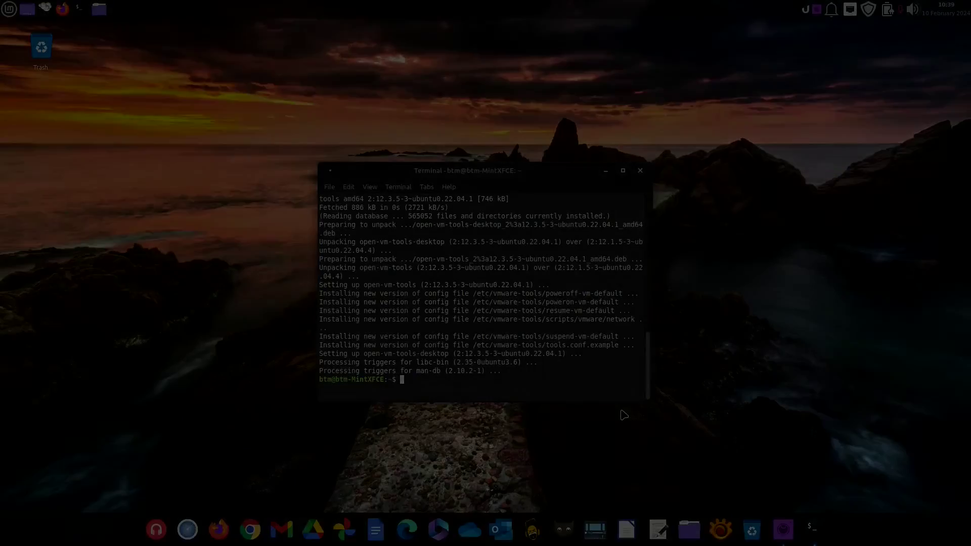
Rerun sudo apt update and sudo apt upgrade so nothing is held back.
type("sudo apt update")
key("Return")
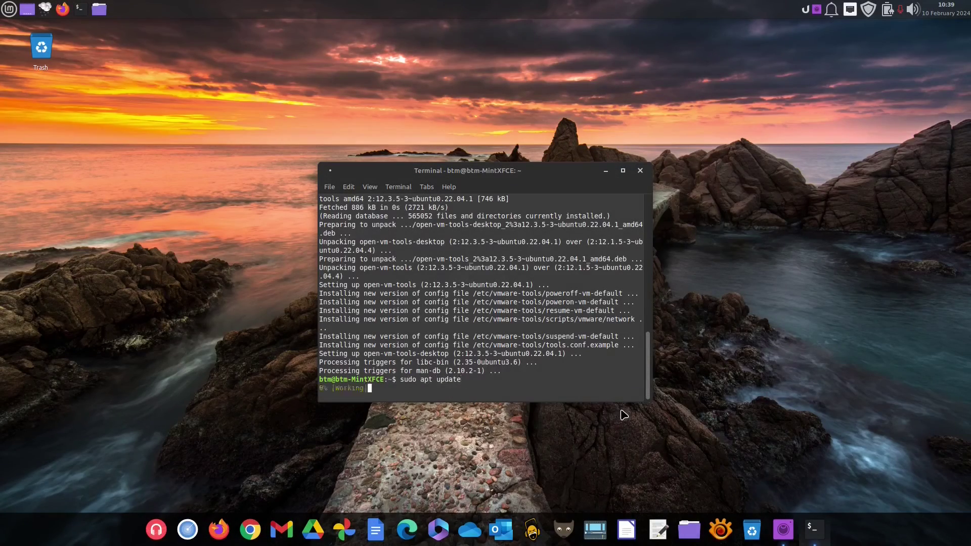
type("sudo apt upgrade")
key("Return")
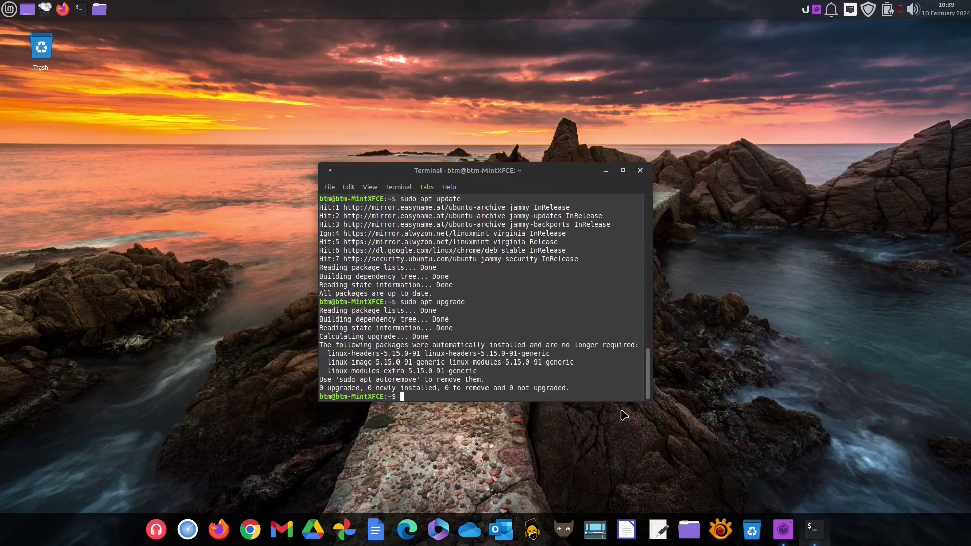
Run the suggested sudo apt autoremove, confirm with y to drop the 5.15.0-91 kernels, then clear.
left_click_drag(339, 380, 417, 380)
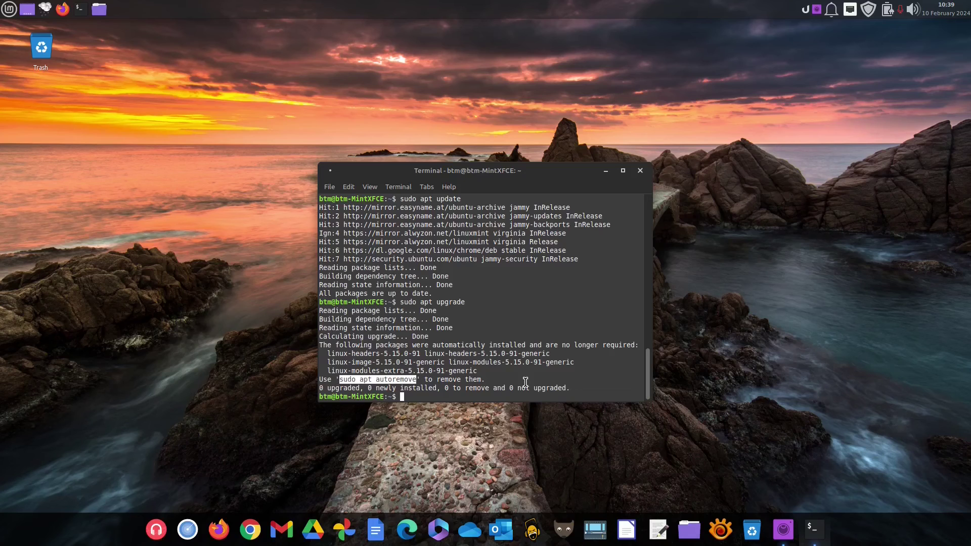
right_click(393, 380)
left_click(405, 200)
right_click(408, 397)
left_click(450, 253)
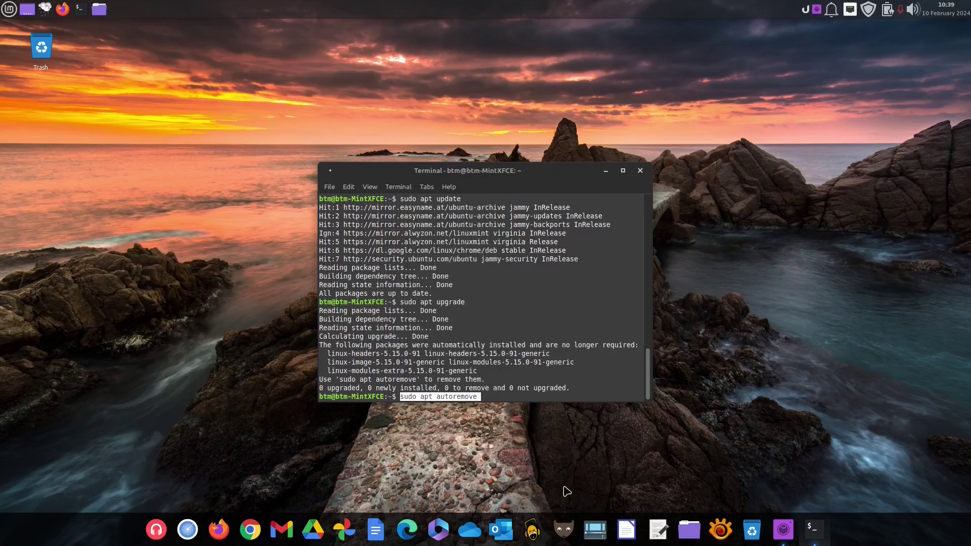
key("Return")
type("y")
key("Return")
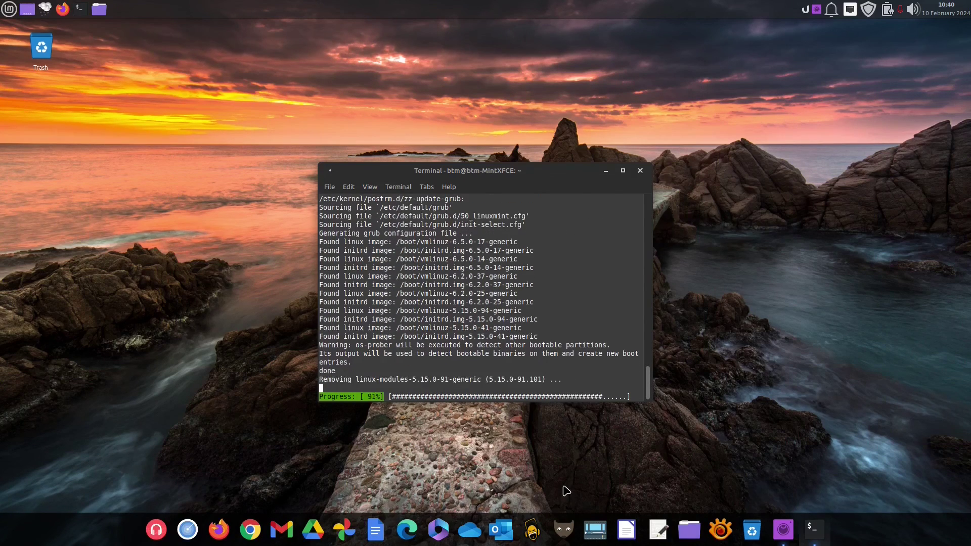
type("clear")
key("Return")
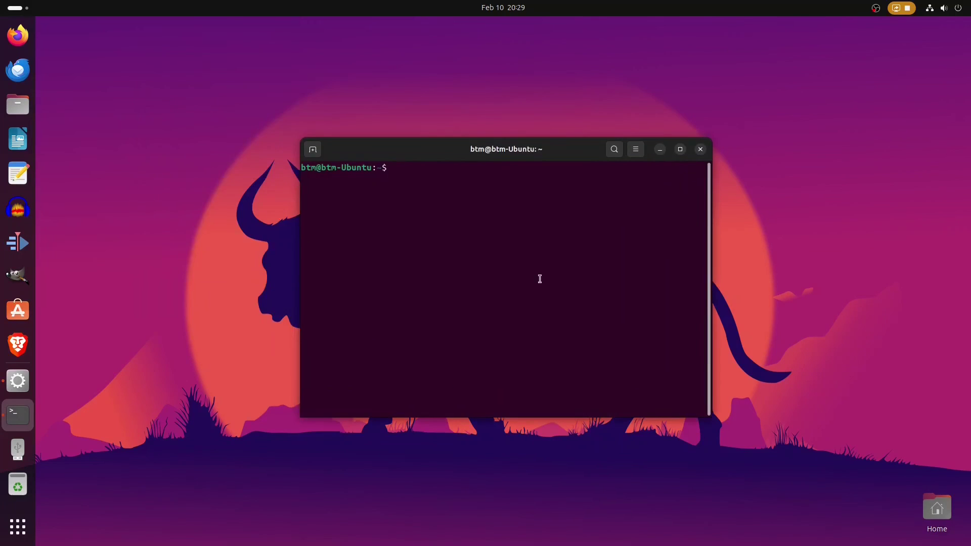
Run sudo apt update with the administrator password, then sudo apt upgrade on Ubuntu.
type("sudo apt update")
key("Return")
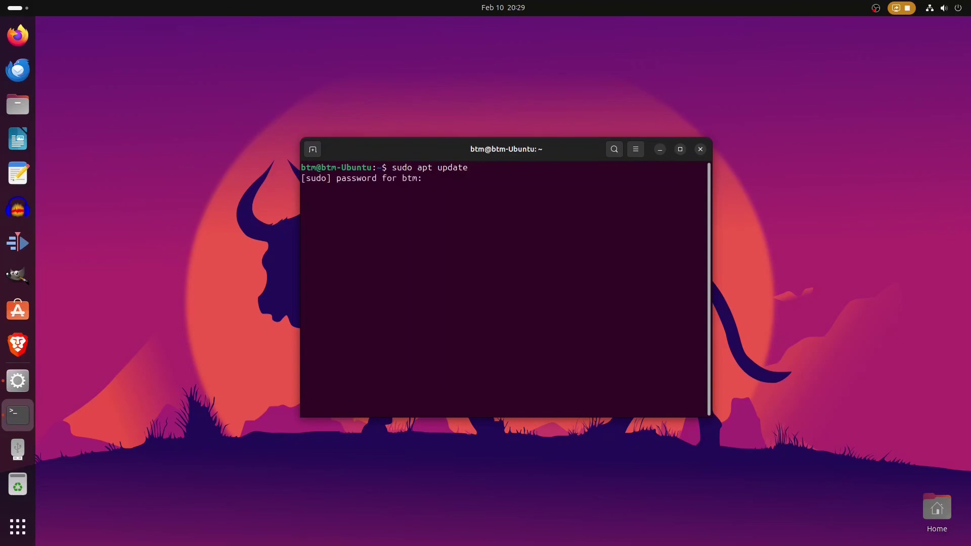
key("Return")
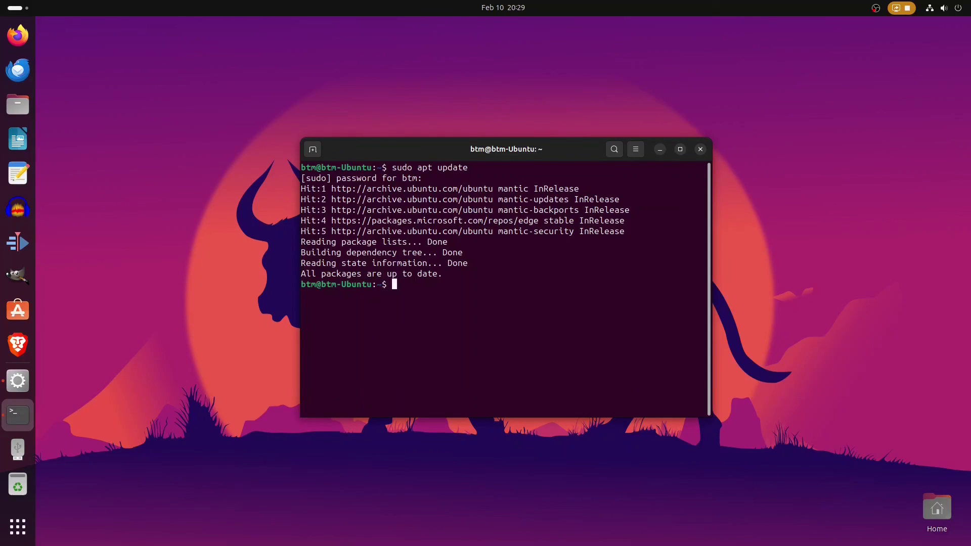
type("sudo apt upgrade")
key("Return")
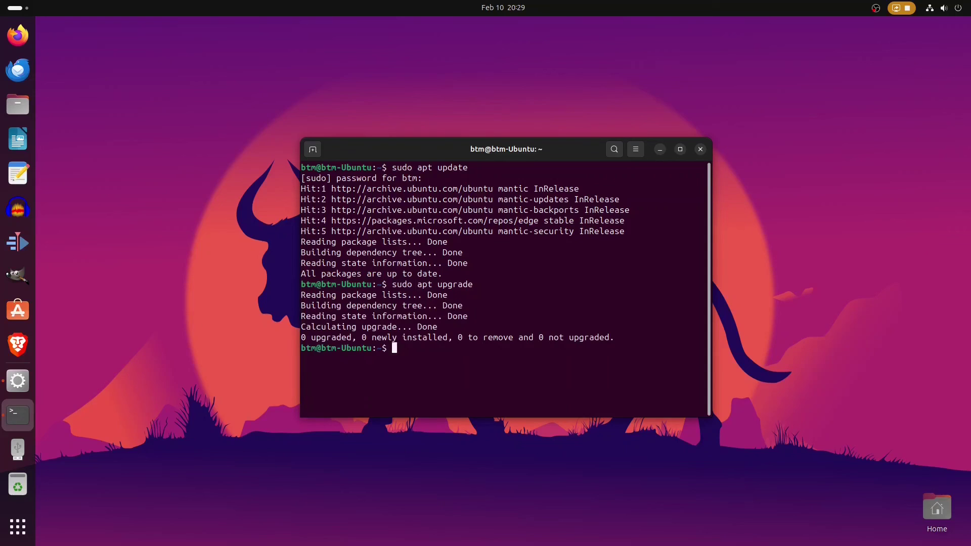
Run sudo apt autoremove and sudo apt autoclean, clear the screen, and enter snap refresh.
type("sudo apt autoremove")
key("Return")
type("sudo apt autoclean")
key("Return")
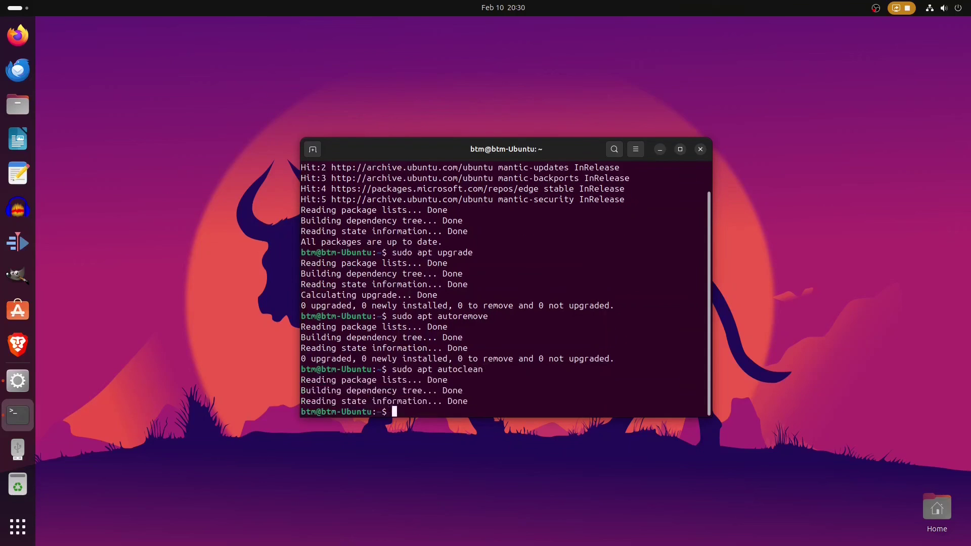
type("clear")
key("Return")
type("snap refresh")
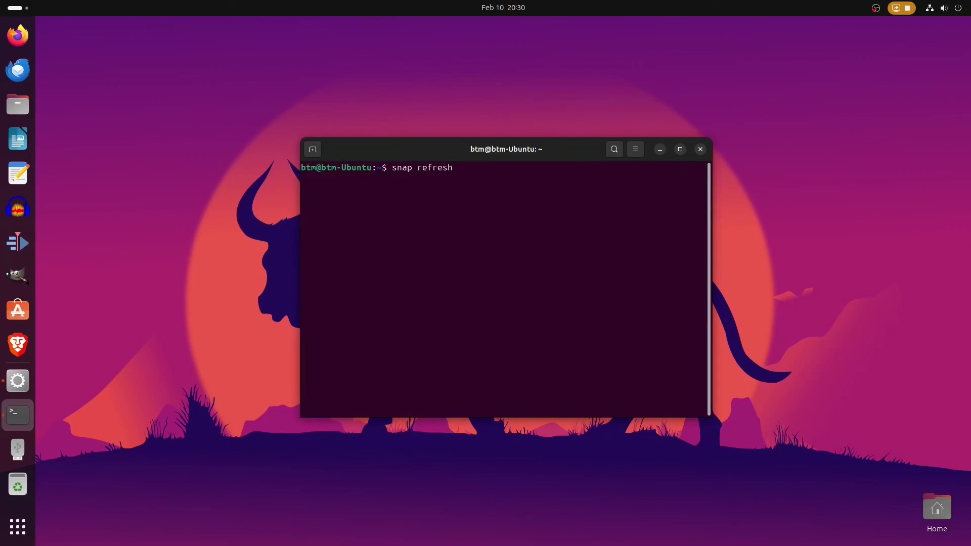